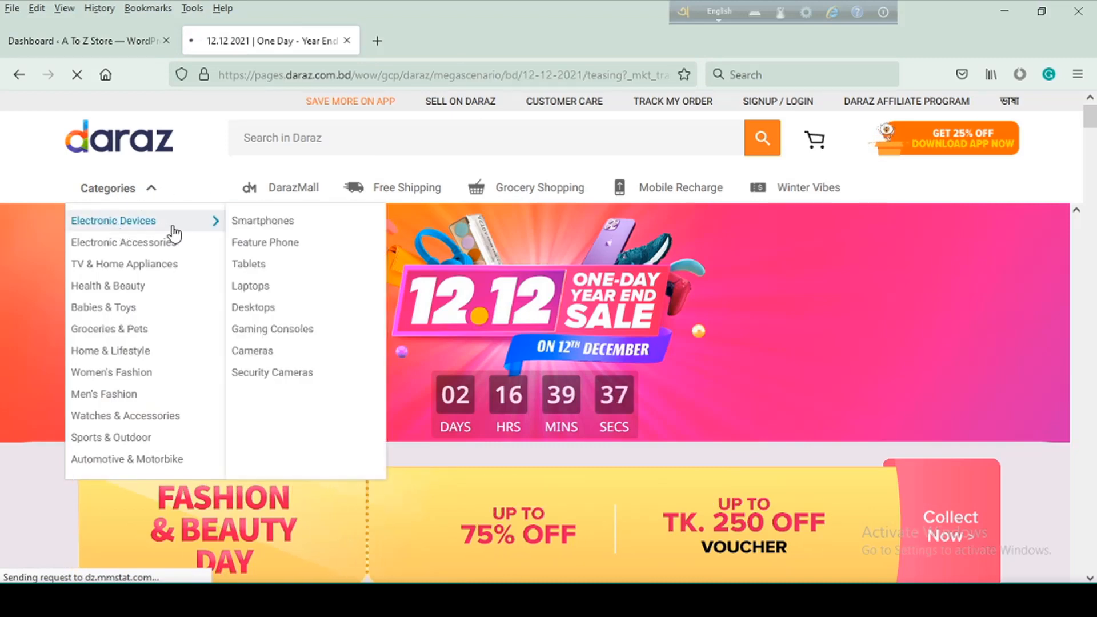
Examine the Daraz product category hierarchy, including the subcategories of Electronic Devices and the brands under Smartphones
mouse_move(113, 252)
mouse_move(98, 274)
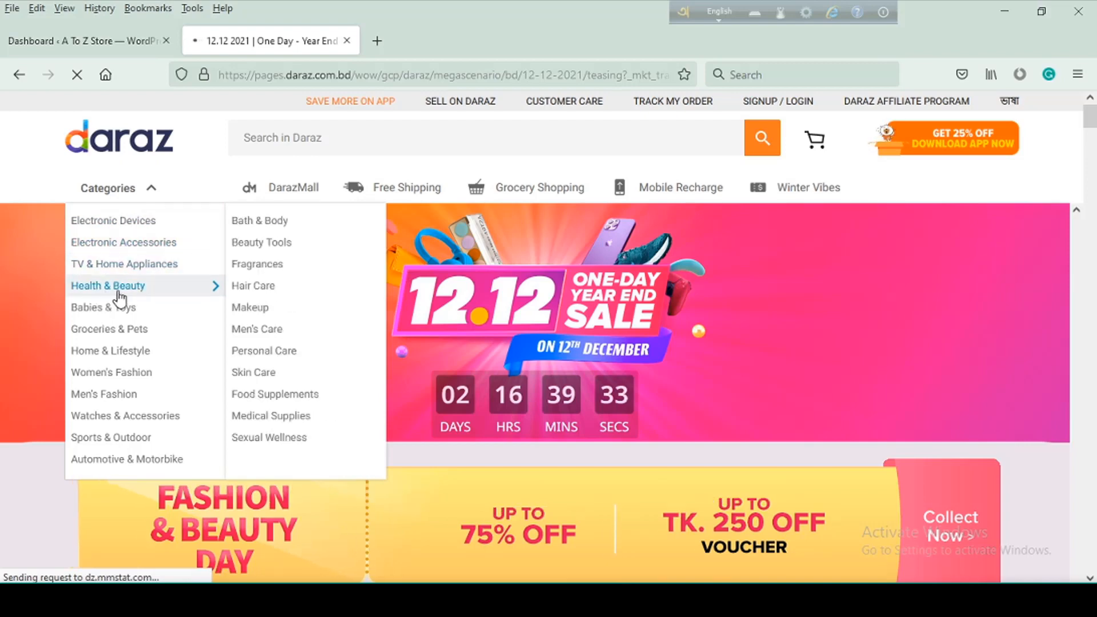
mouse_move(110, 318)
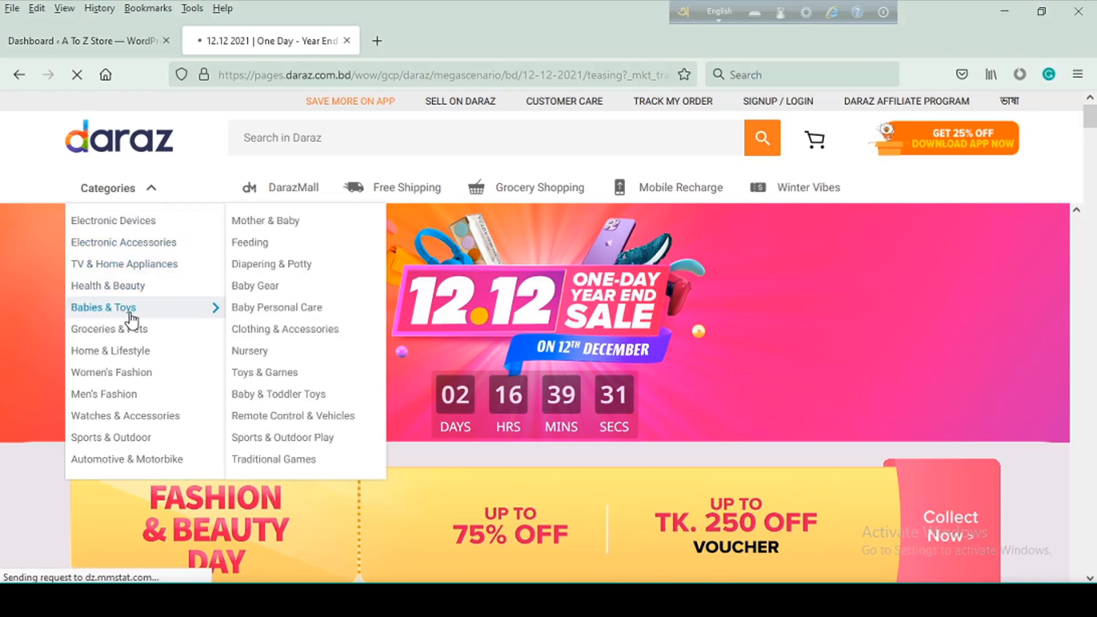
mouse_move(134, 269)
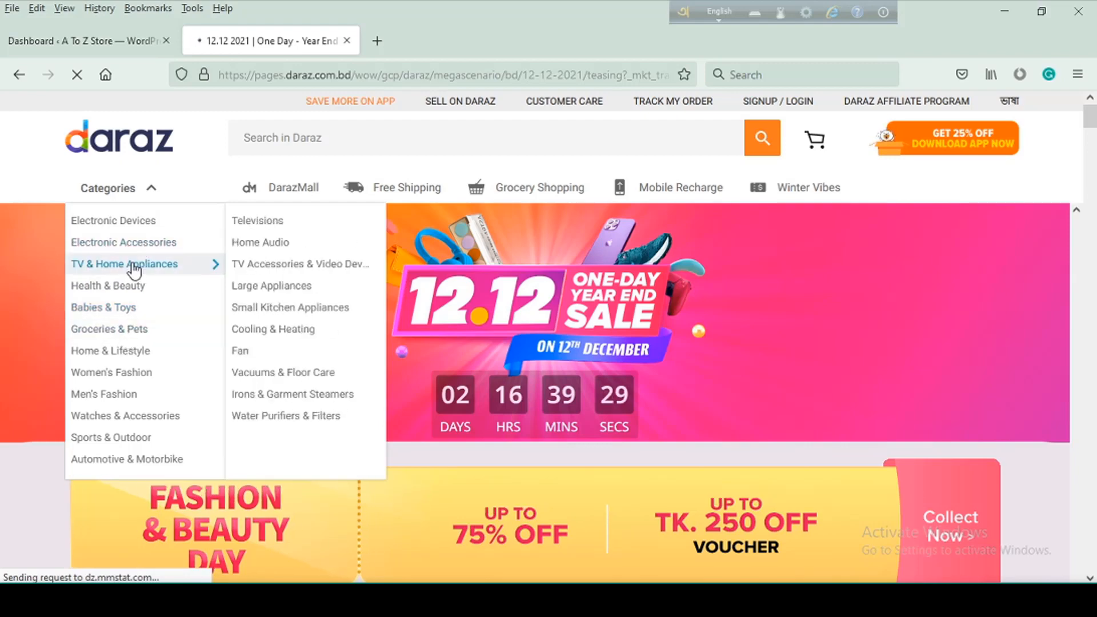
mouse_move(143, 232)
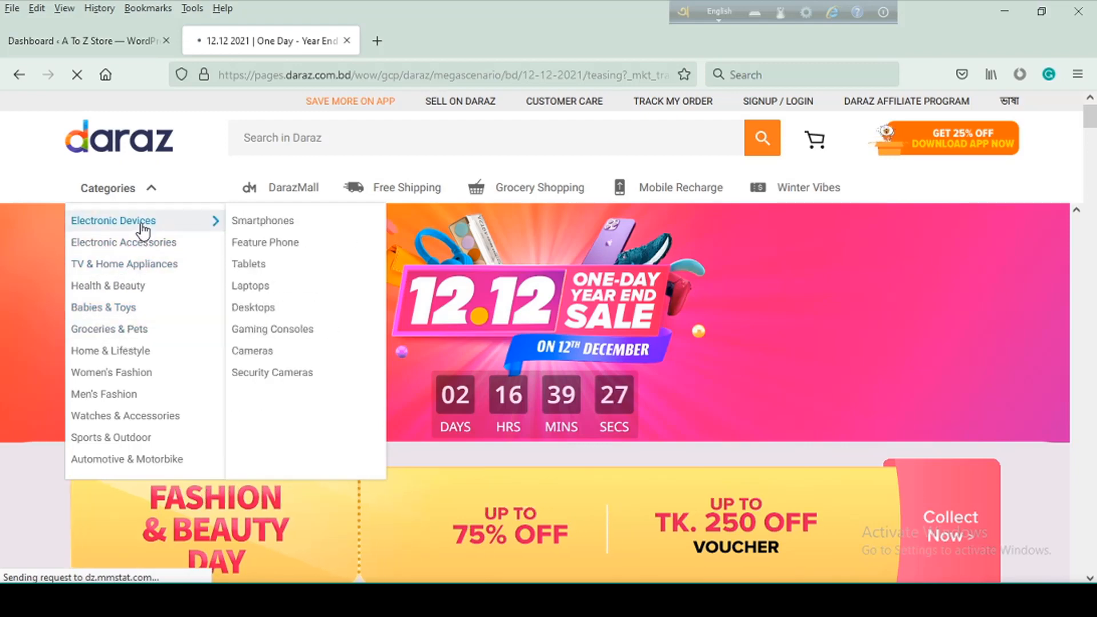
mouse_move(262, 232)
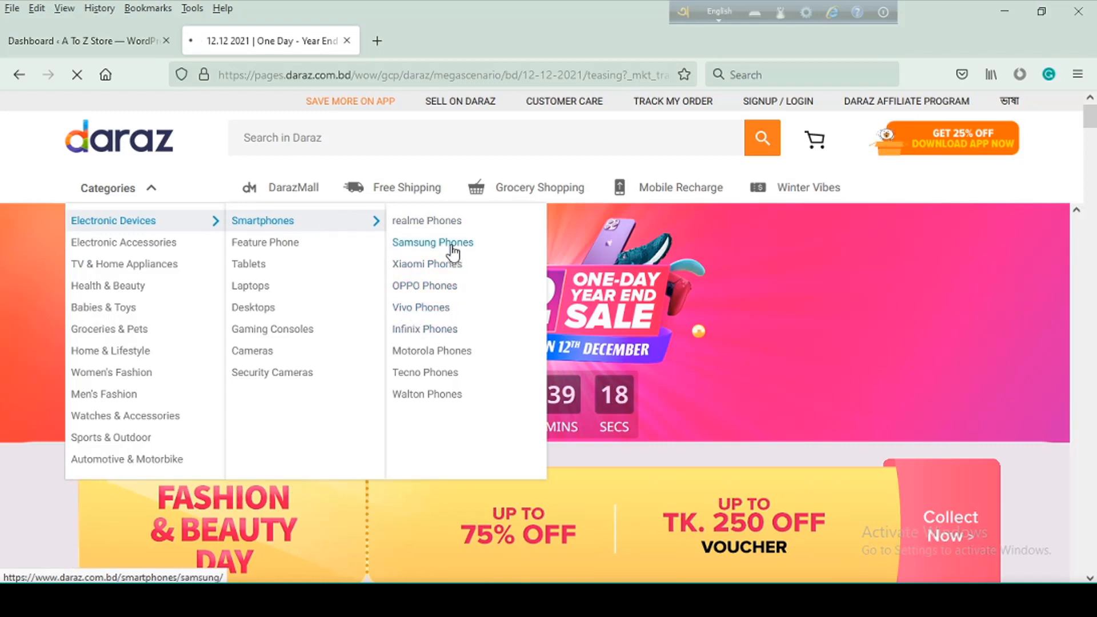
mouse_move(193, 242)
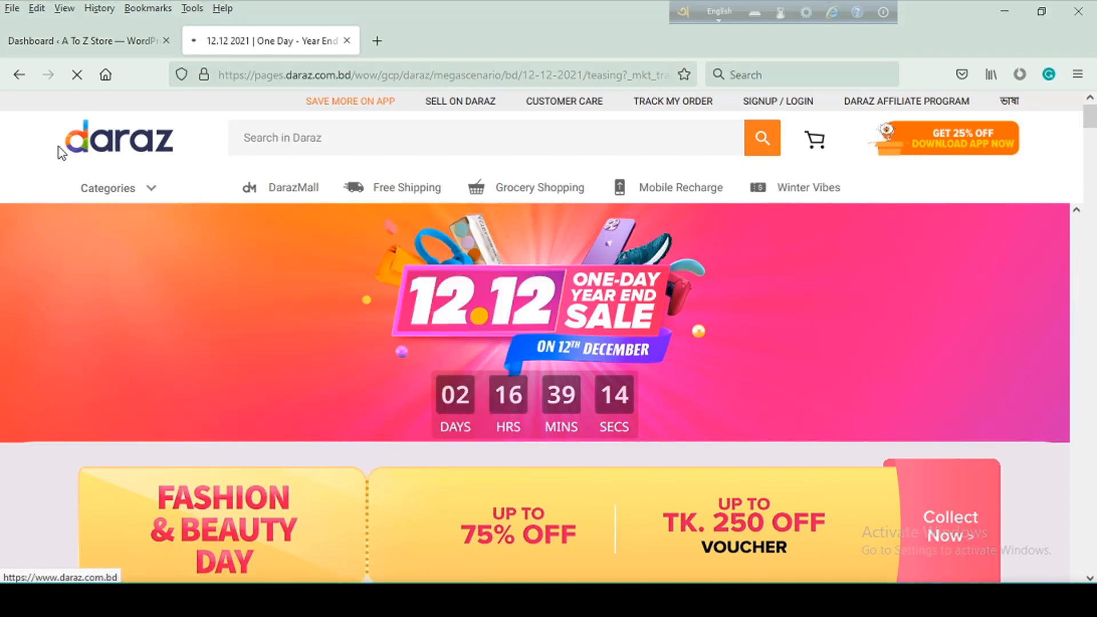
Switch to the A To Z Store WordPress dashboard and open the product categories page
click(80, 48)
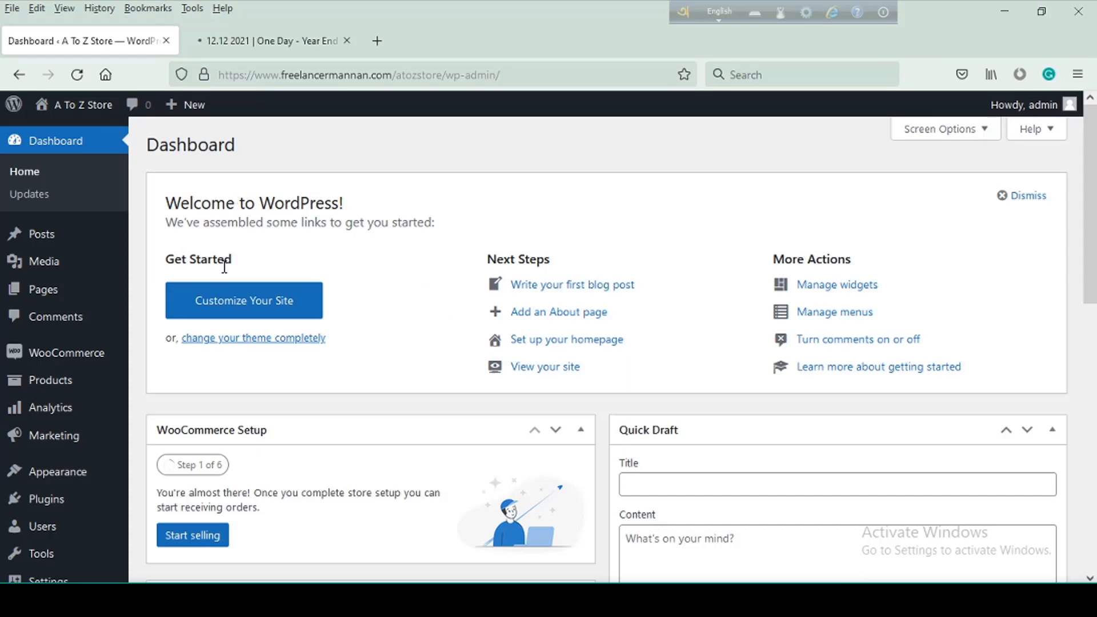
mouse_move(66, 393)
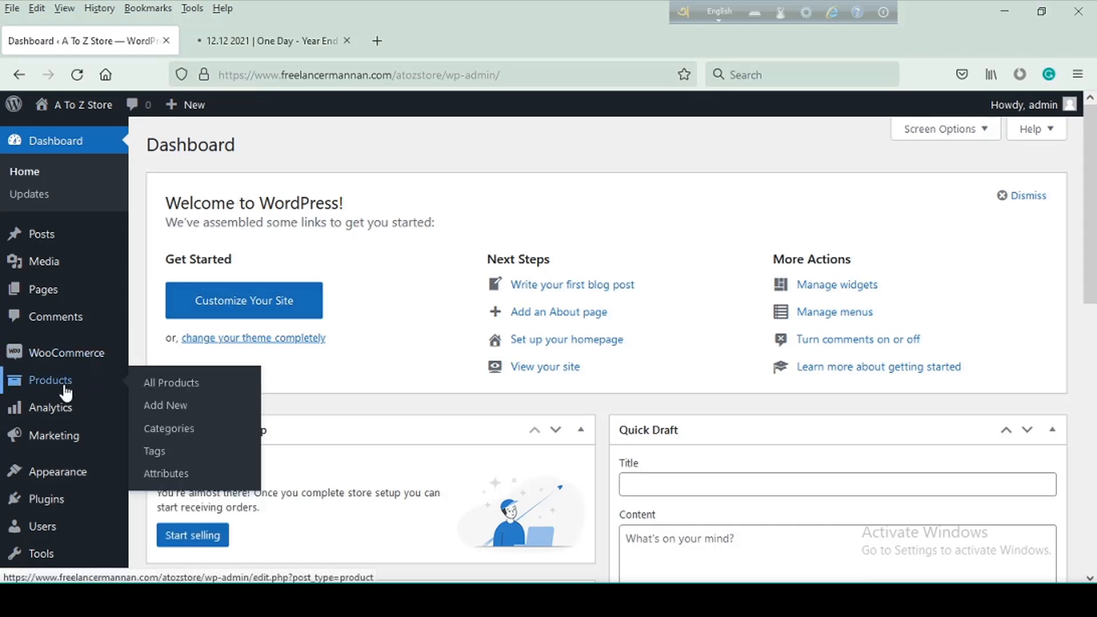
click(176, 432)
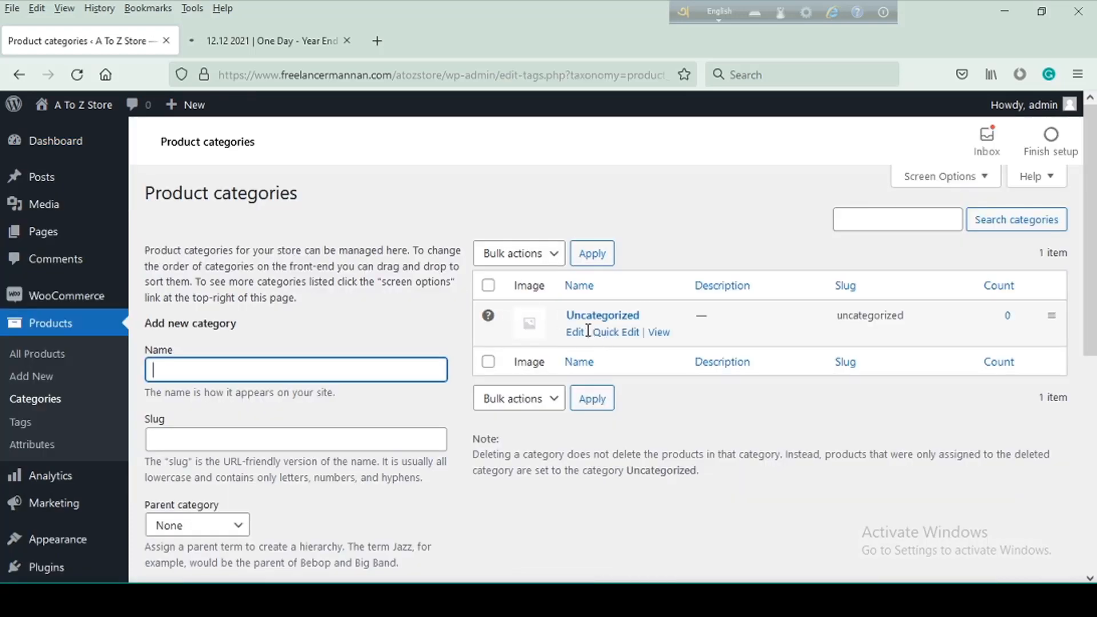
drag(649, 315, 571, 321)
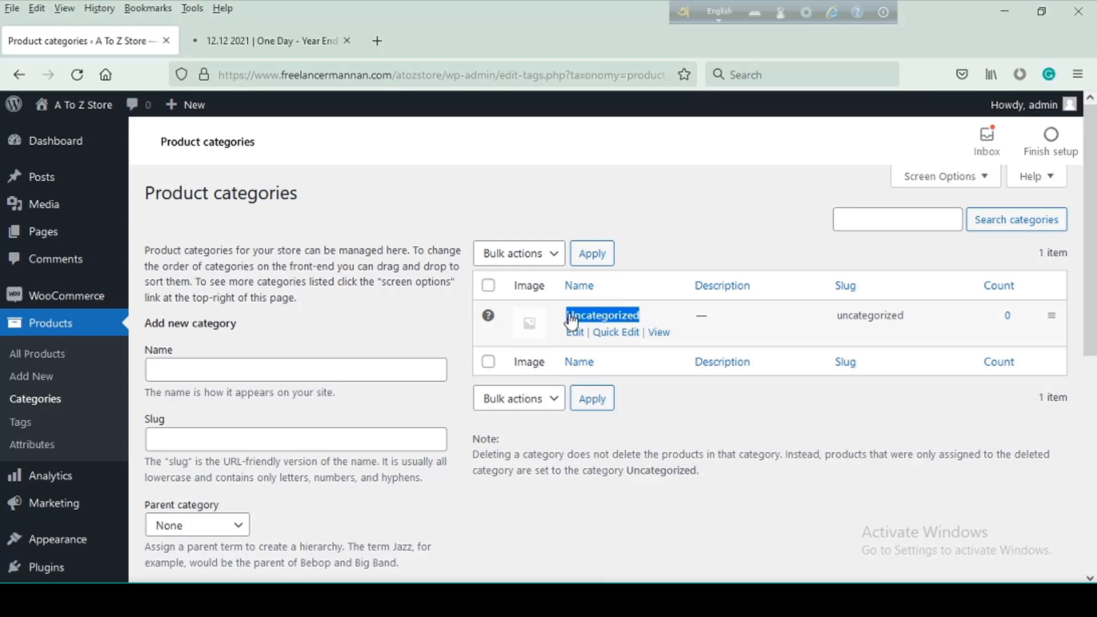
click(674, 226)
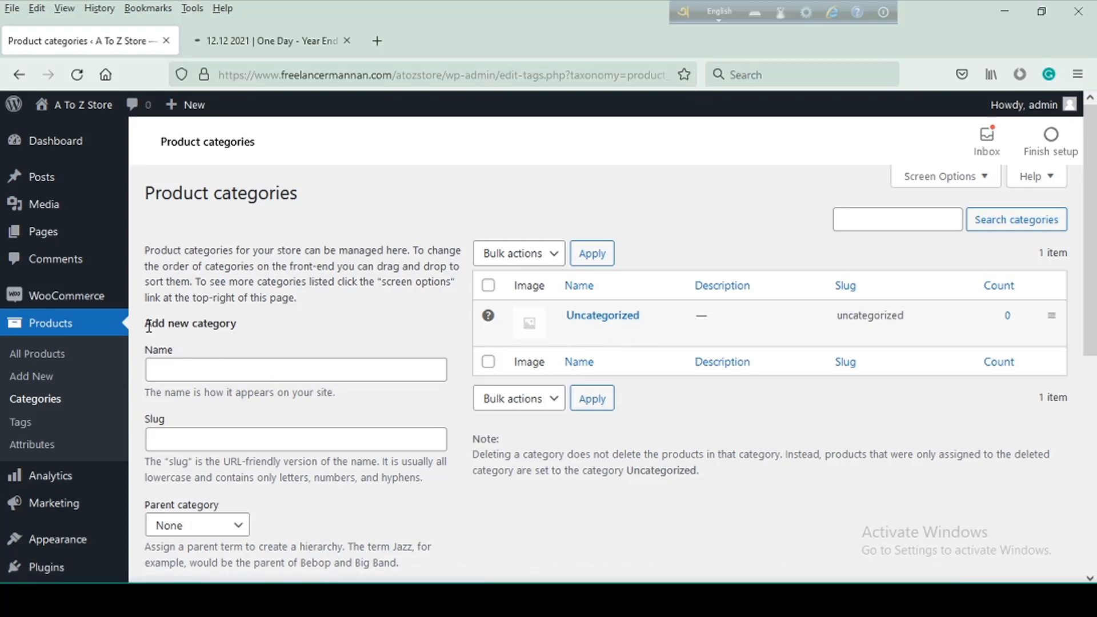
Enter "Electronics Devices" as the name of the new product category
drag(146, 323, 256, 331)
click(195, 371)
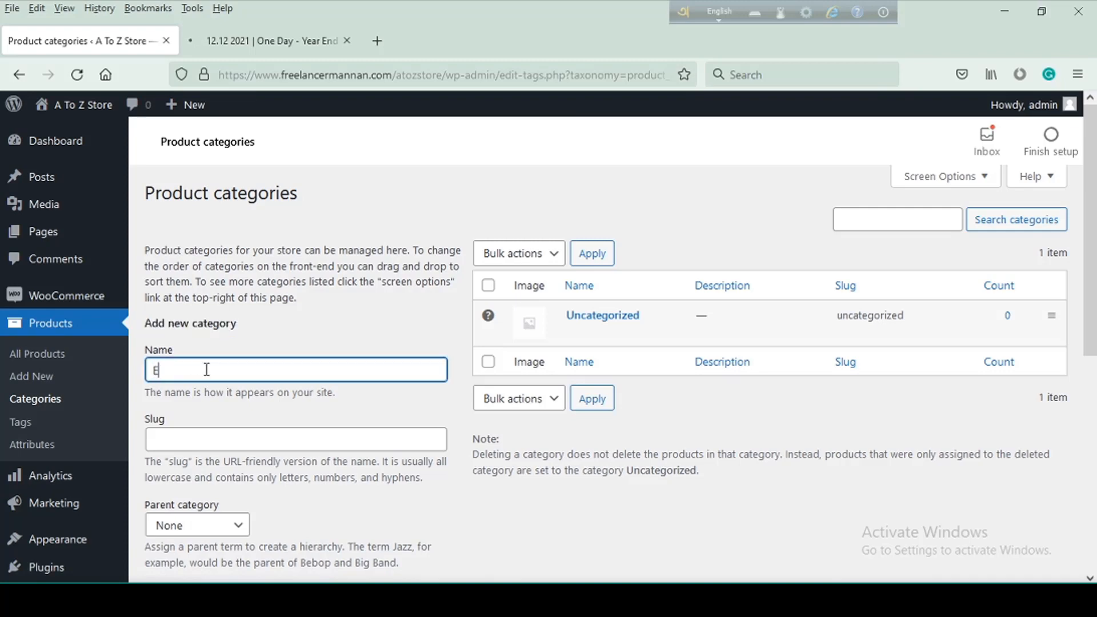
text(El)
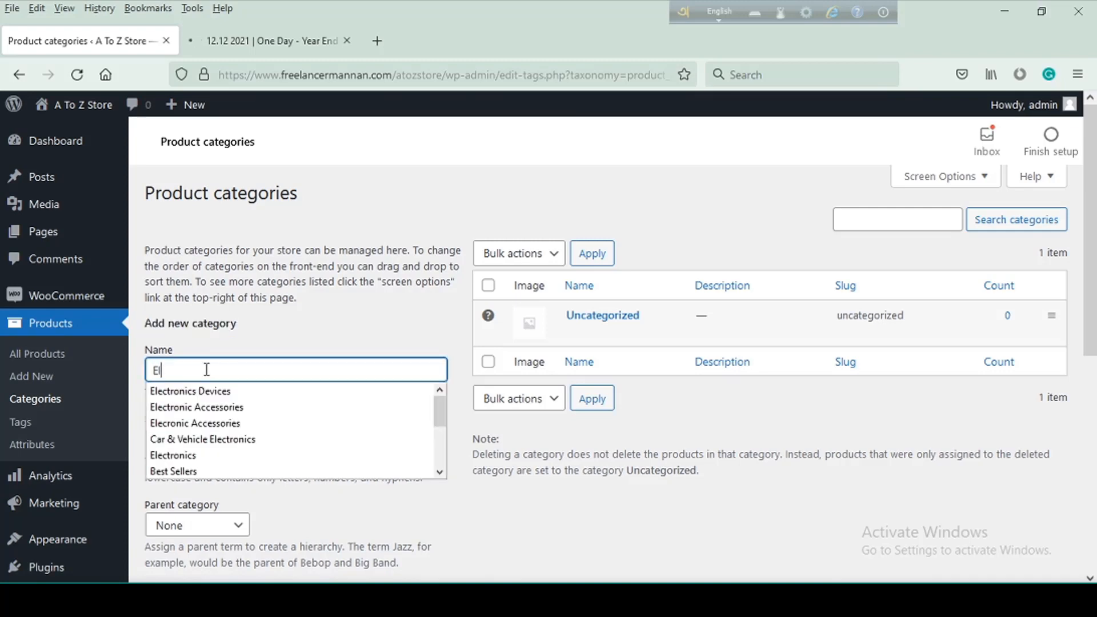
click(223, 391)
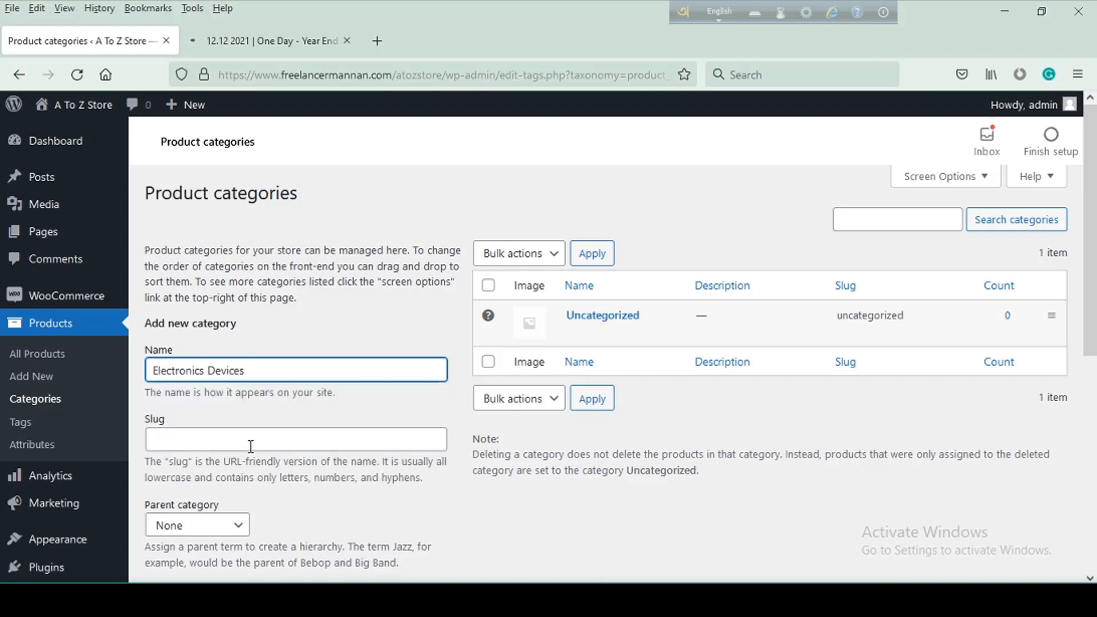
Keep the new category's display type at Default and open the image chooser for its thumbnail
scroll(249, 447, down, 2)
scroll(256, 448, down, 2)
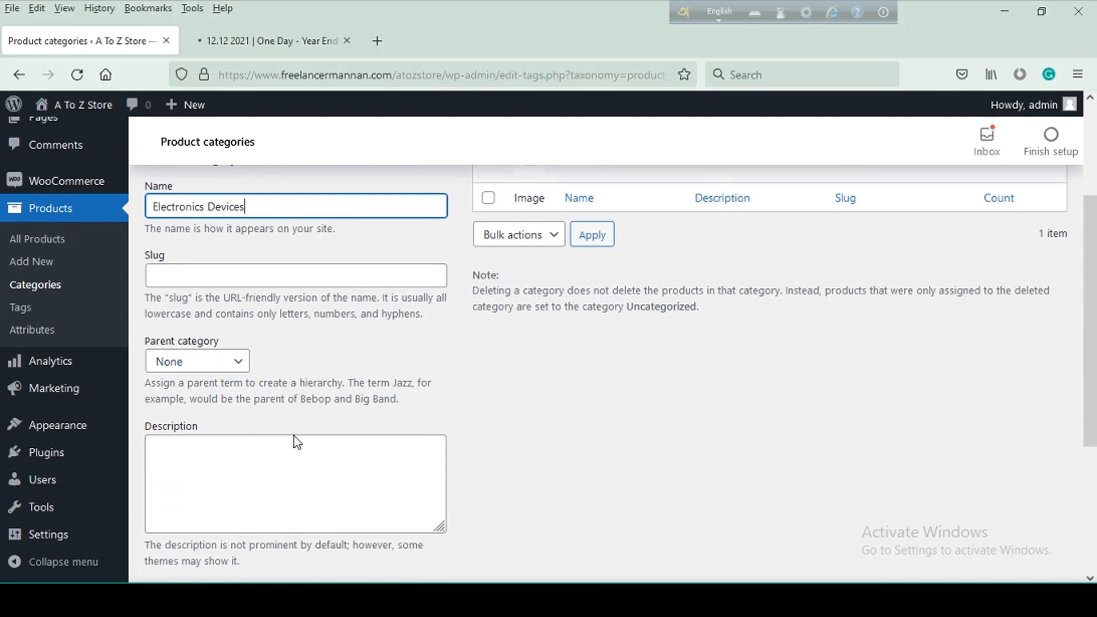
scroll(294, 442, down, 3)
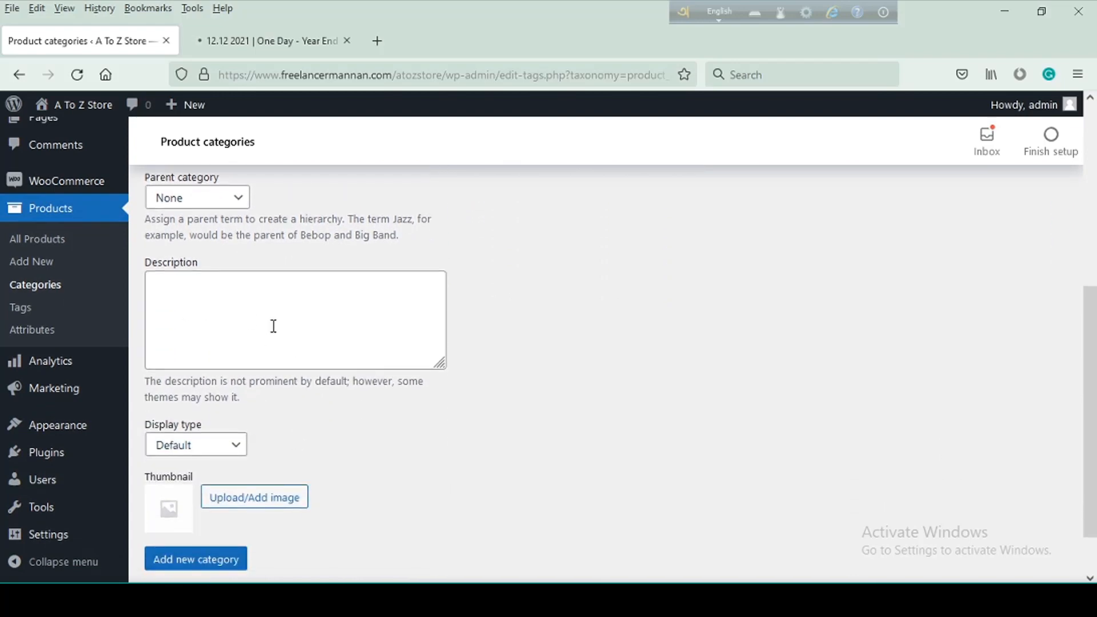
scroll(309, 423, down, 1)
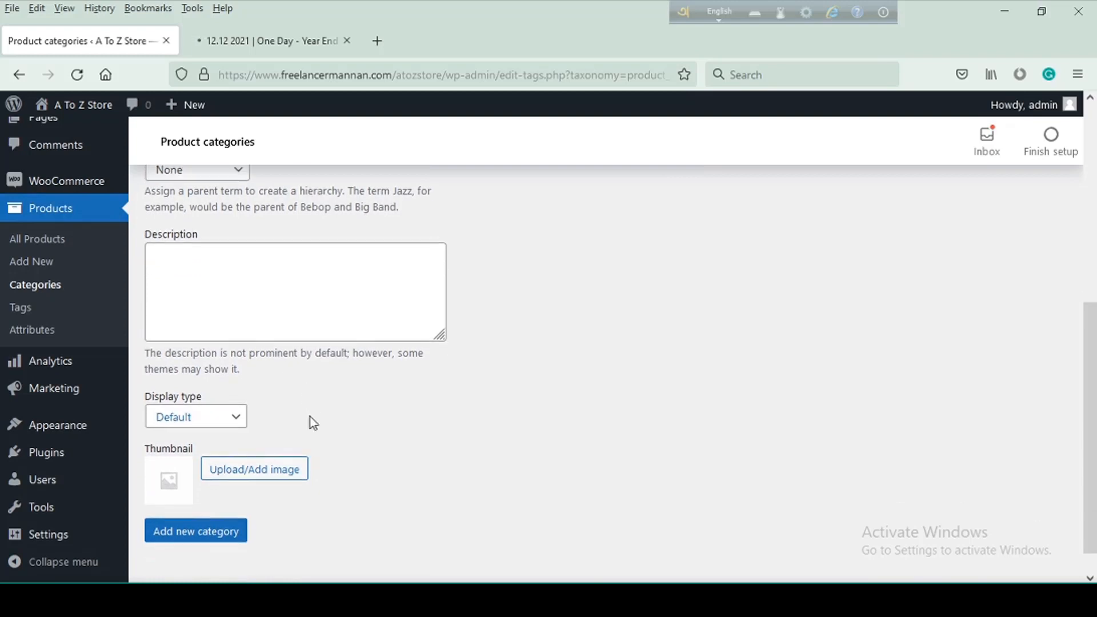
click(243, 392)
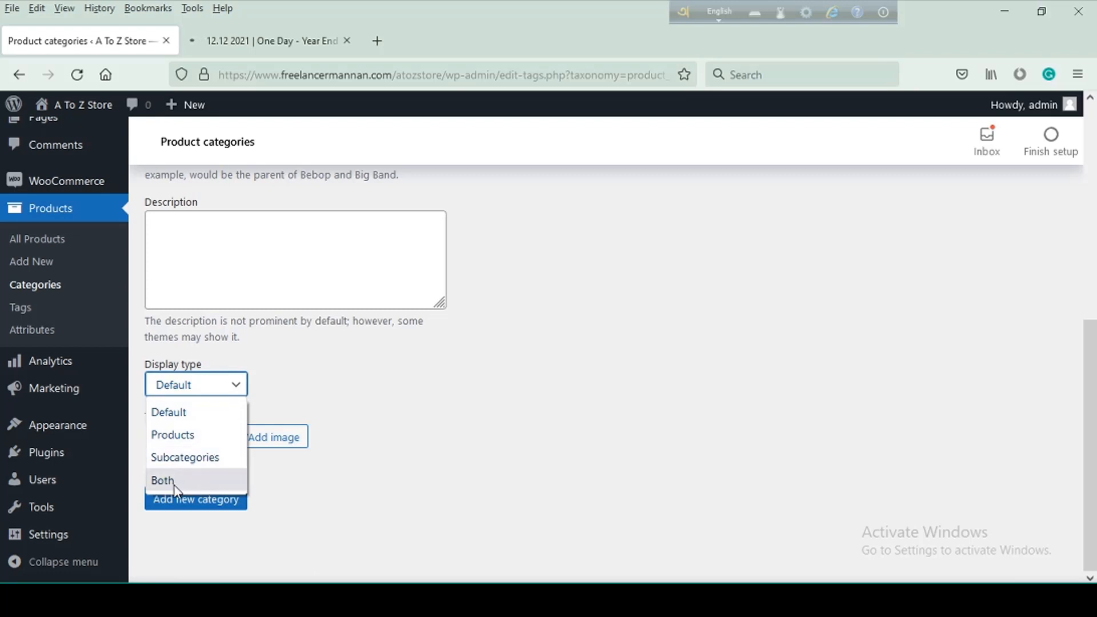
click(201, 419)
scroll(374, 384, up, 1)
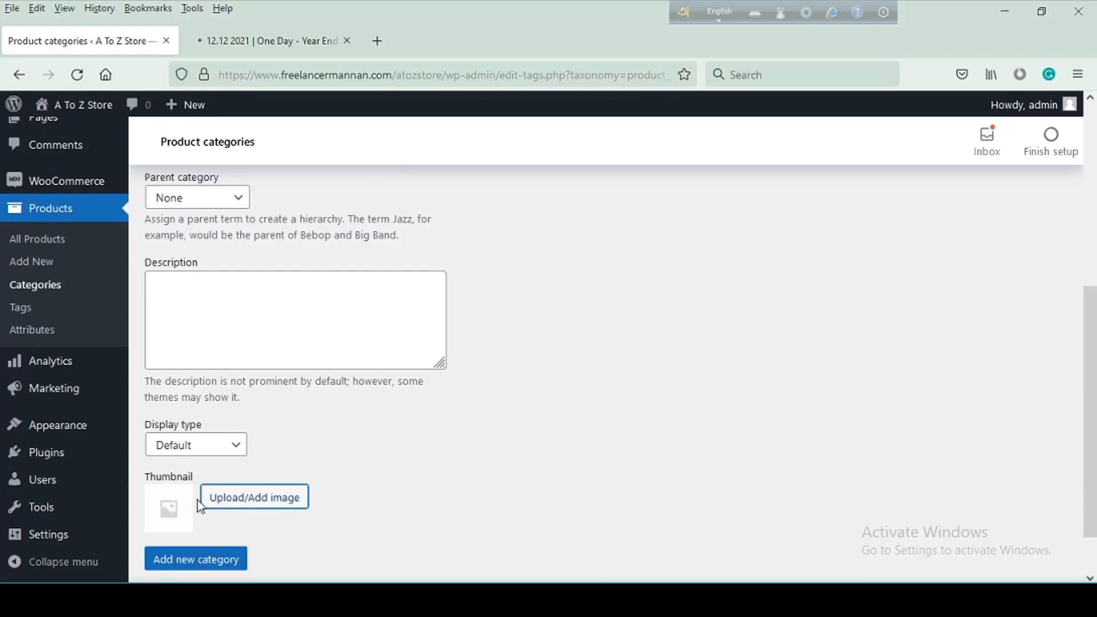
scroll(198, 503, up, 5)
scroll(301, 329, down, 6)
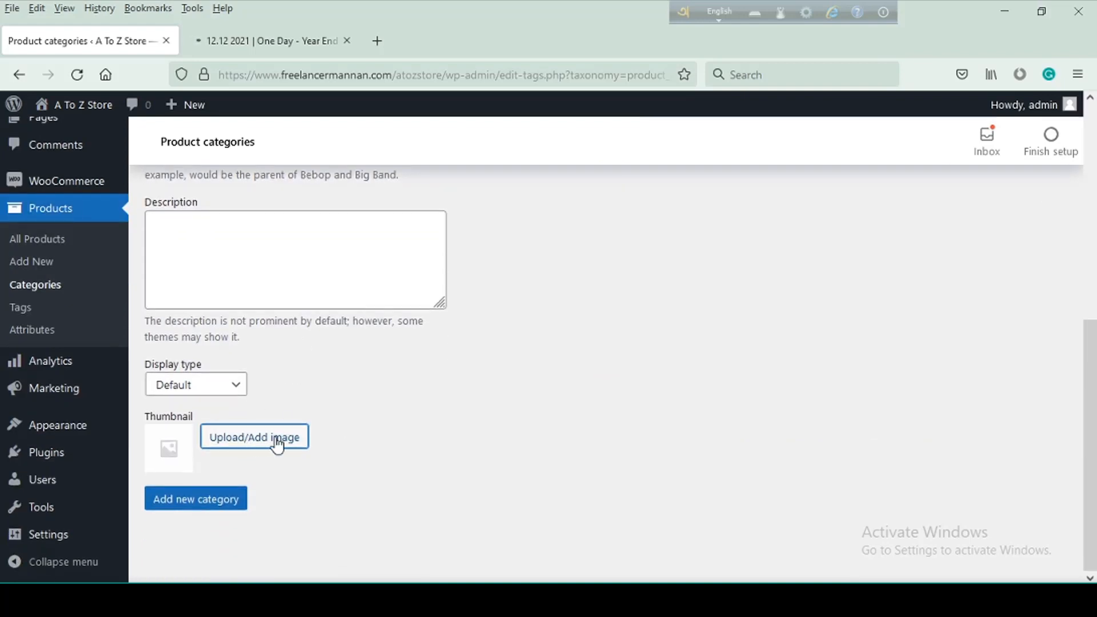
Search Google for "smartphone" in a new browser tab and show the image results
click(376, 40)
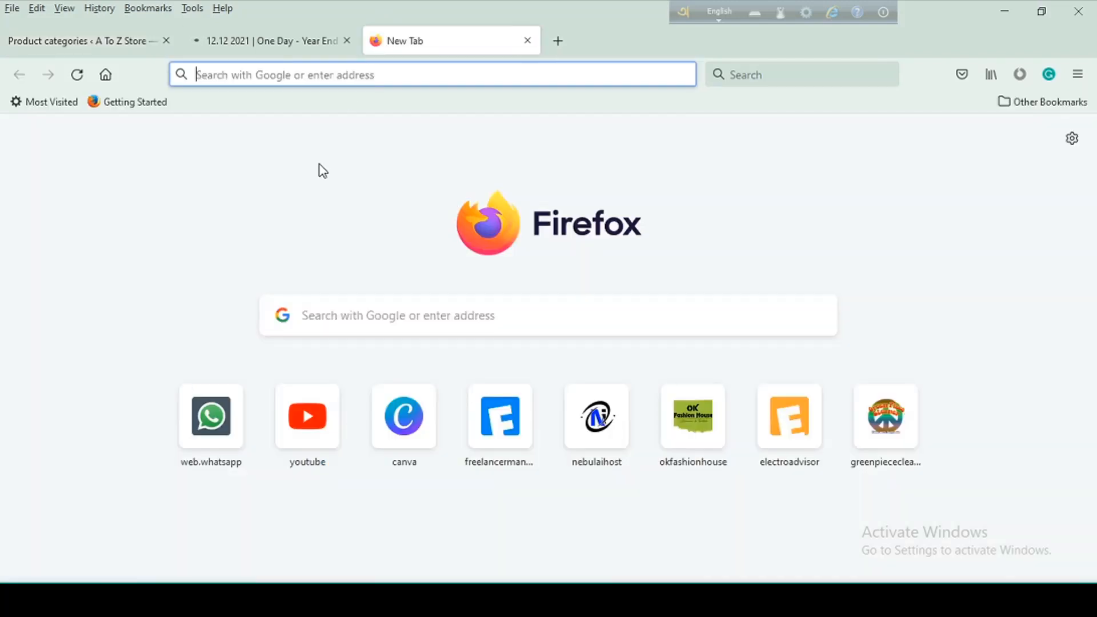
click(429, 308)
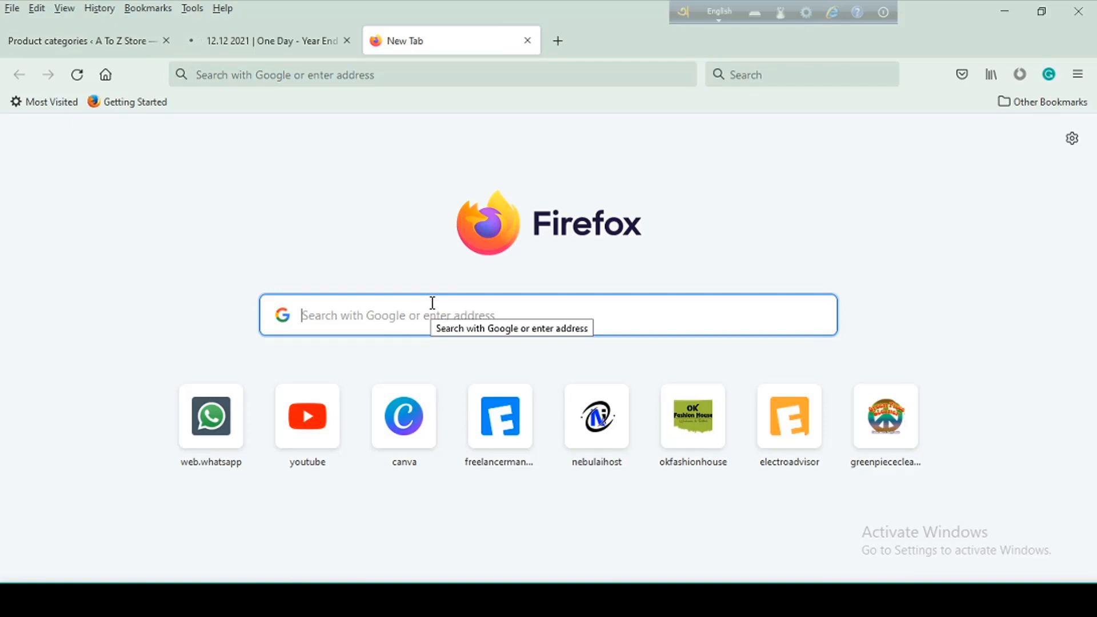
text(mobile)
key(BackSpace)
key(BackSpace)
key(BackSpace)
key(BackSpace)
key(BackSpace)
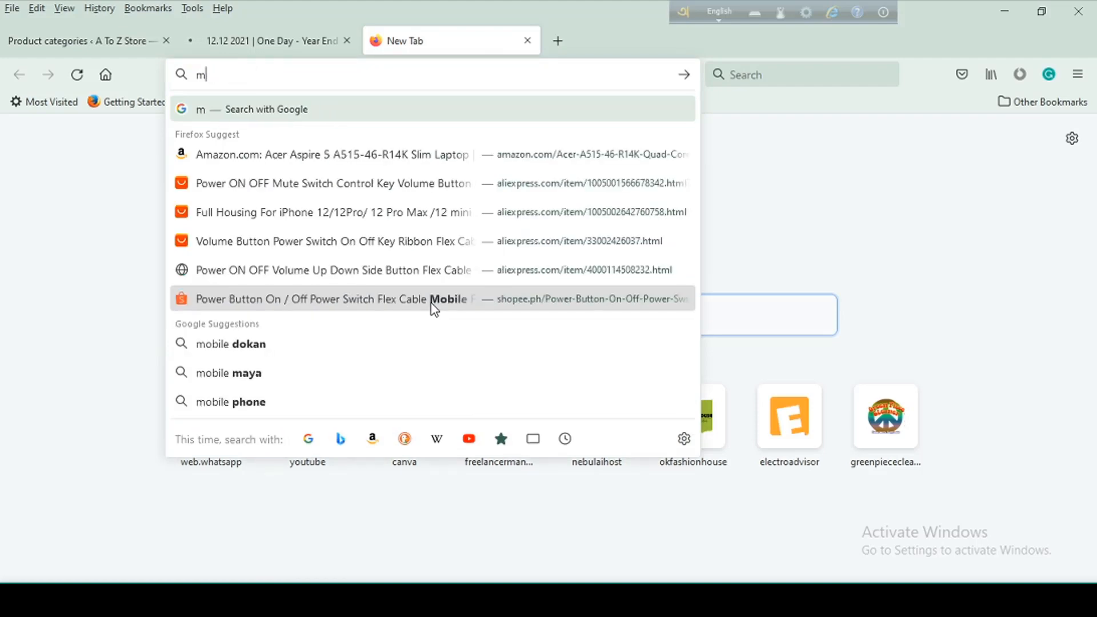
key(BackSpace)
text(smartphone)
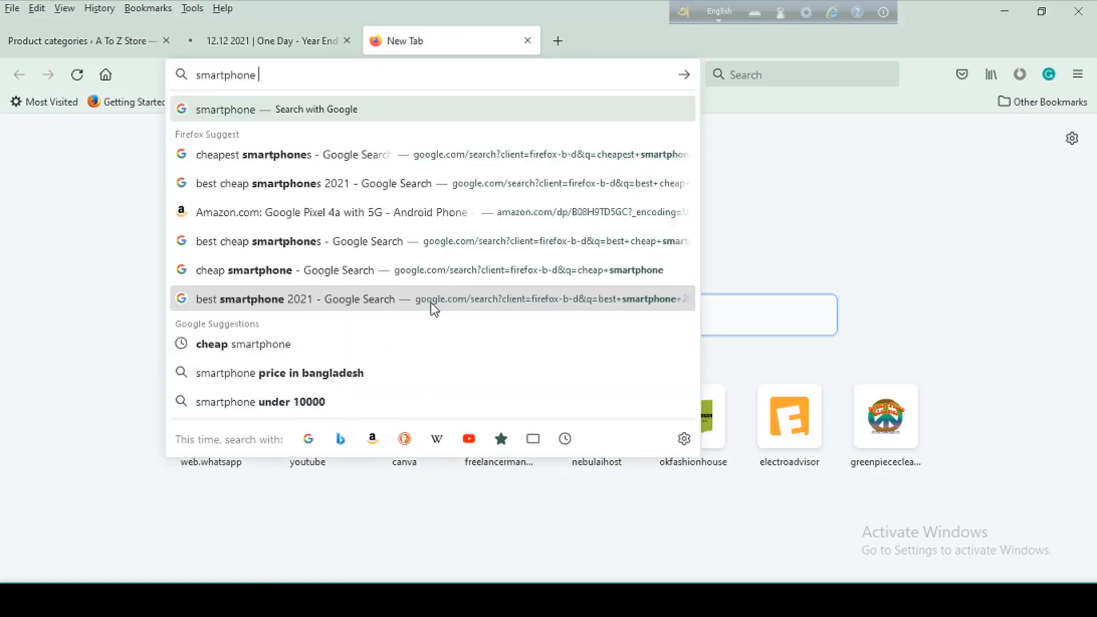
key(Return)
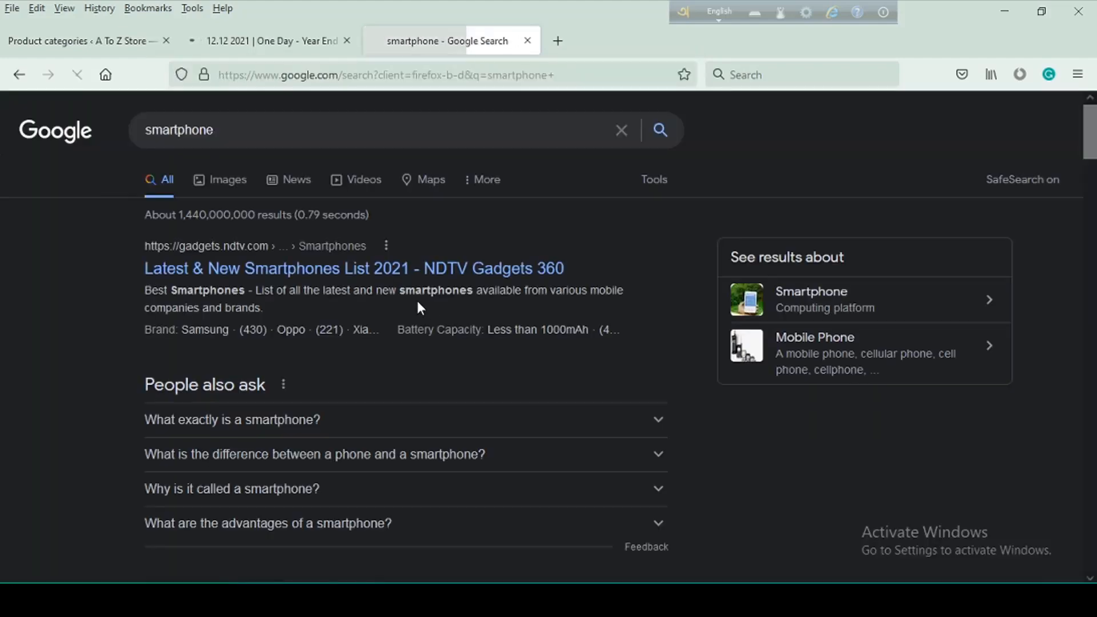
click(220, 180)
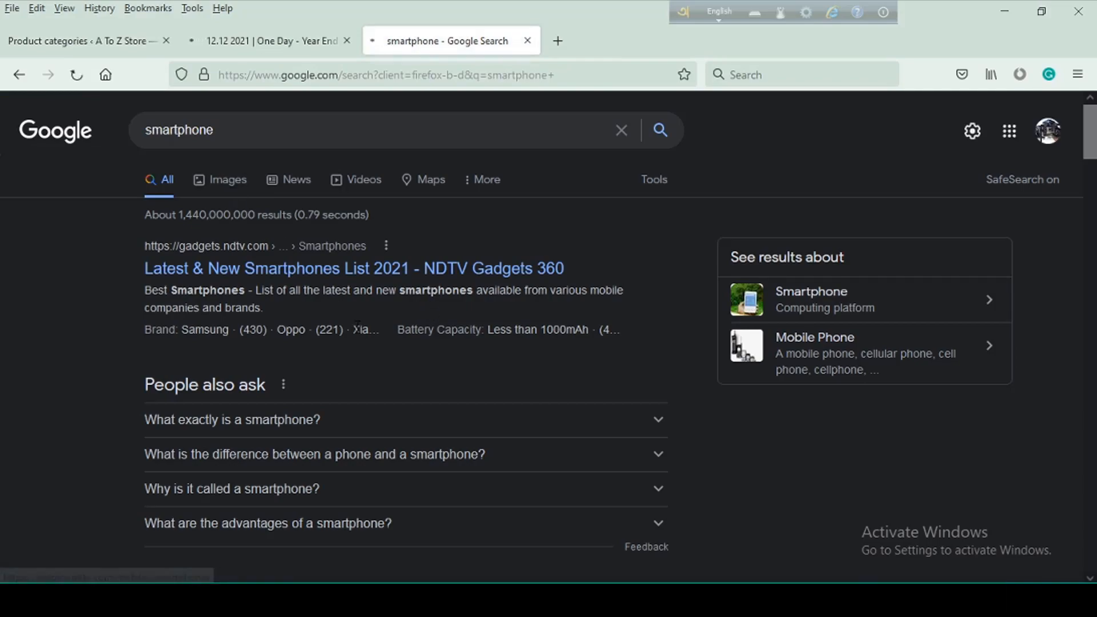
Save the picture of a hand holding a blank white-screen phone to Downloads as dsfdsfds
scroll(409, 358, down, 5)
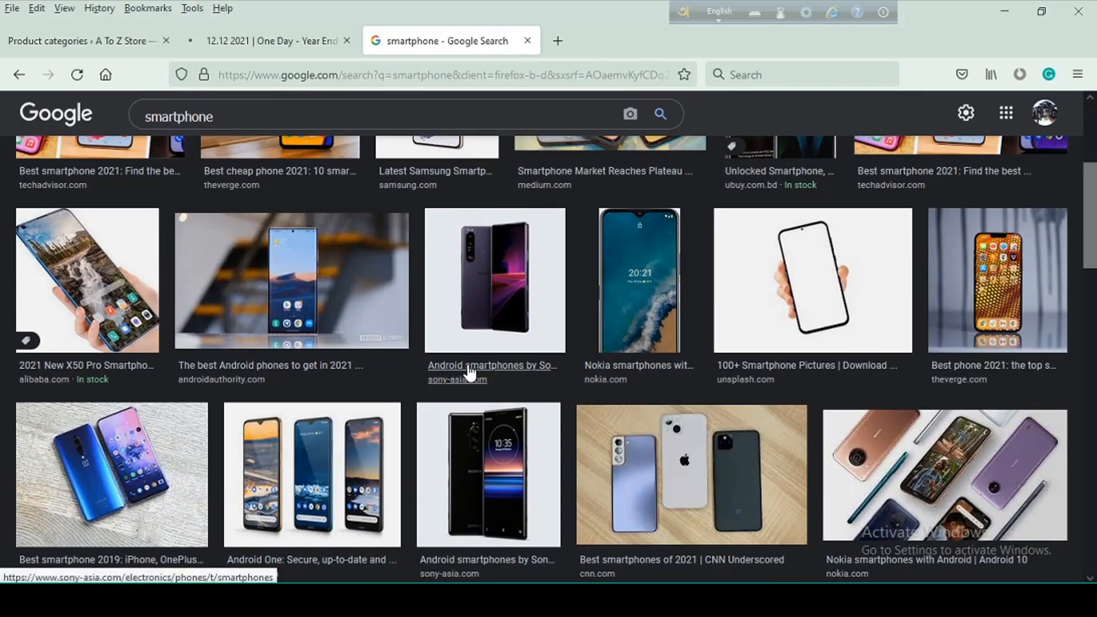
click(820, 298)
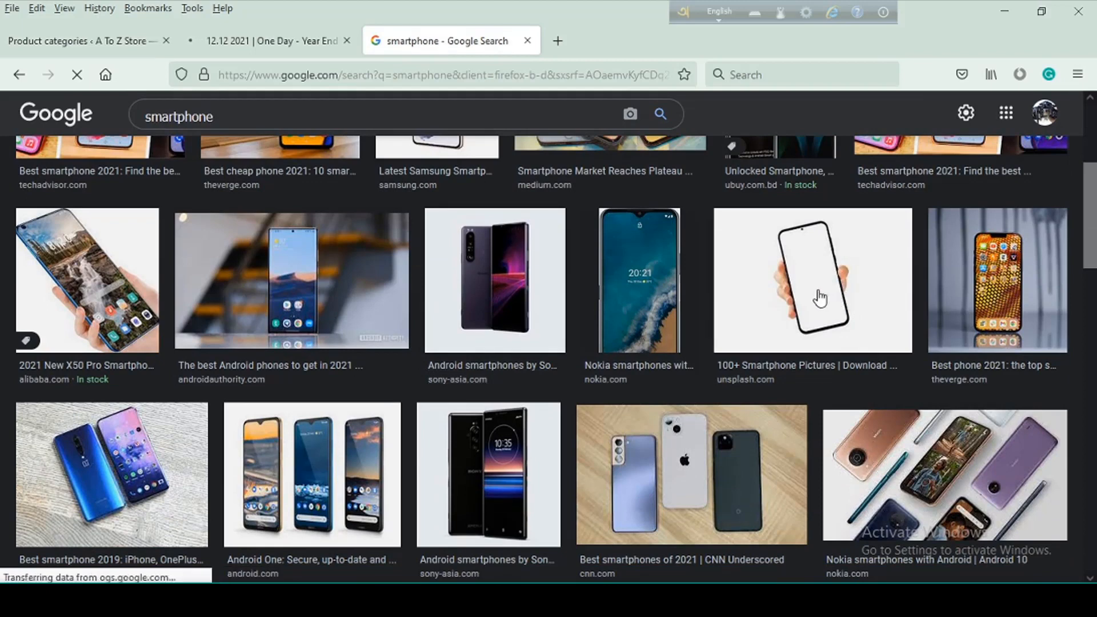
right_click(806, 296)
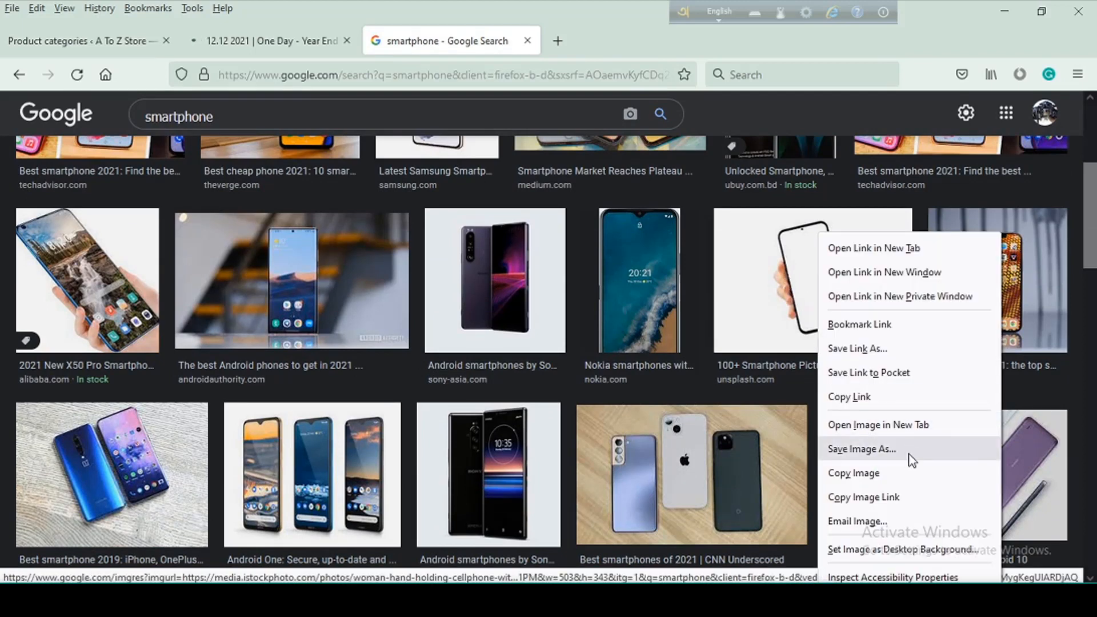
click(860, 449)
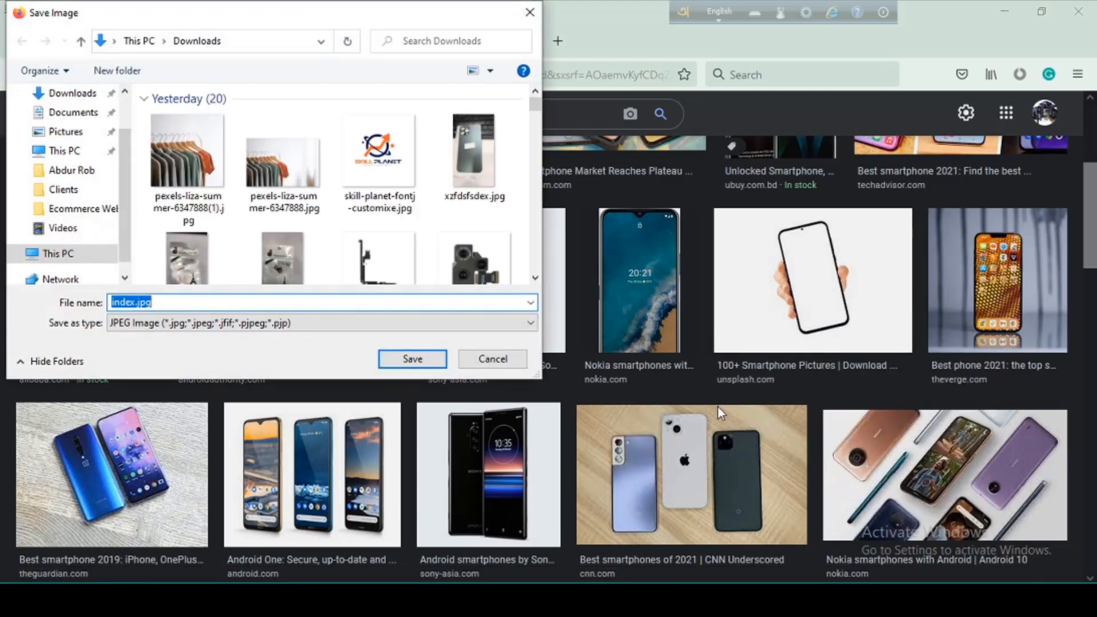
click(150, 303)
drag(135, 304, 61, 308)
text(dsfdsfds)
click(413, 361)
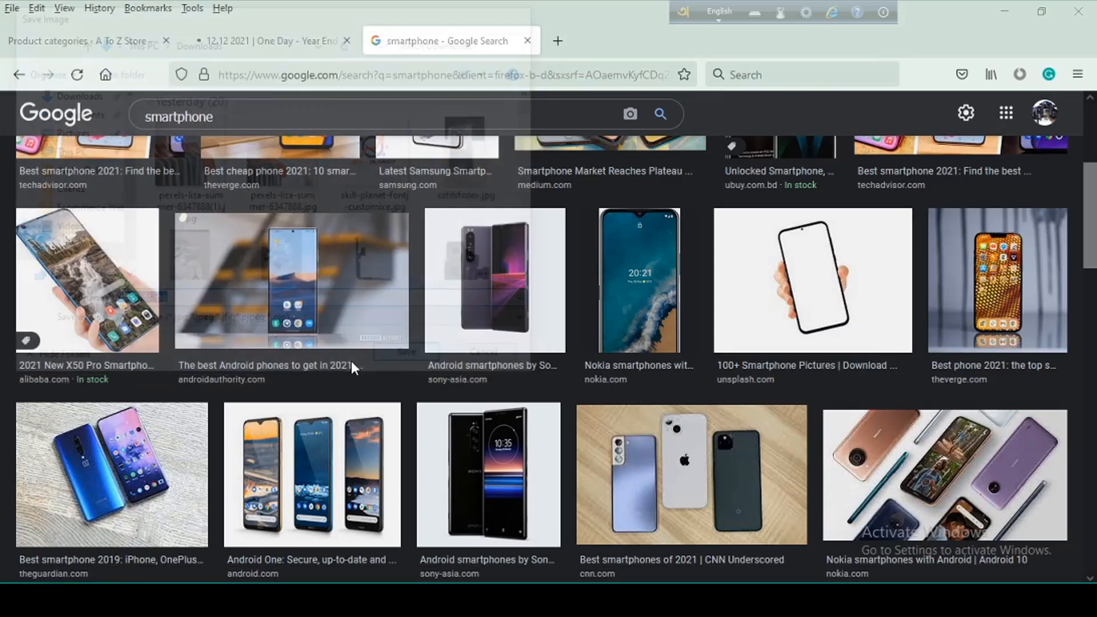
Return to the store's product categories page and upload dsfdsfds.jpg from Downloads for the category thumbnail
click(86, 41)
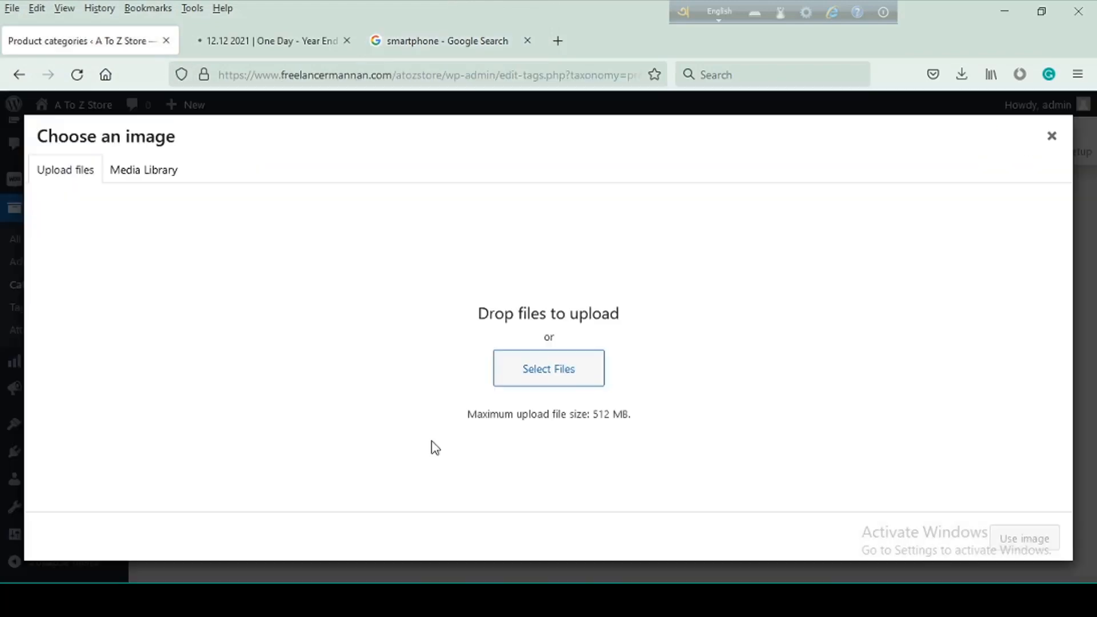
click(559, 369)
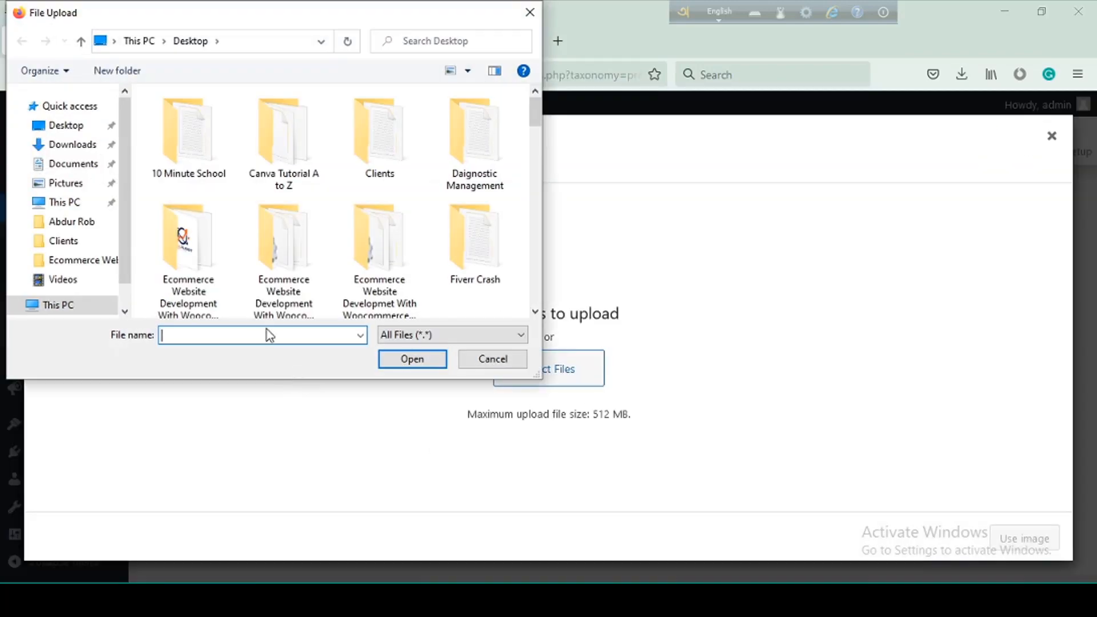
click(73, 145)
click(192, 162)
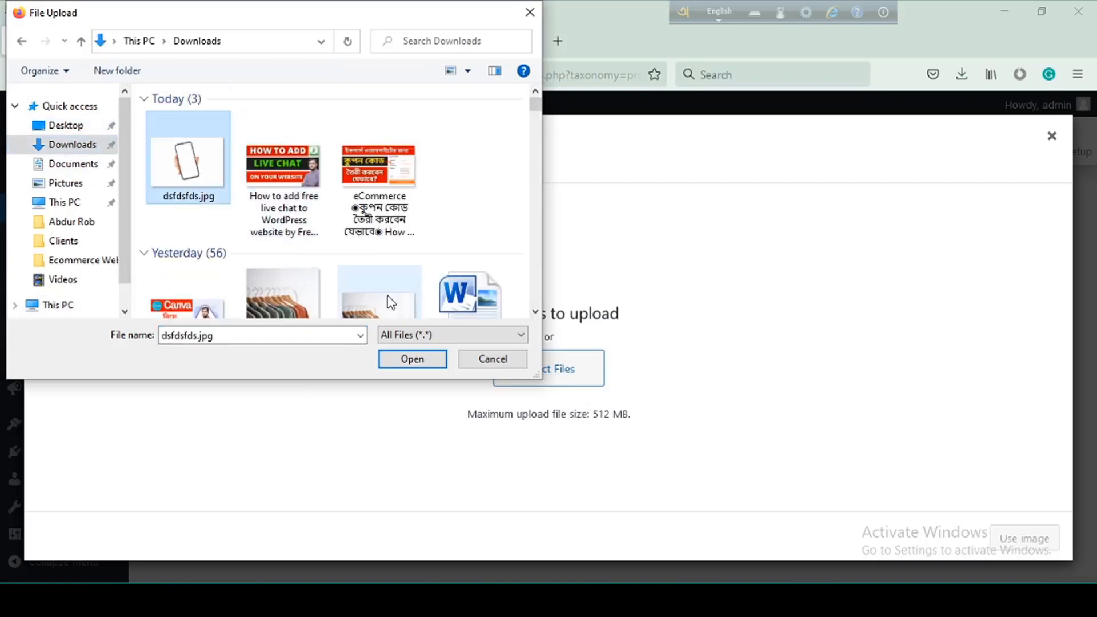
click(424, 363)
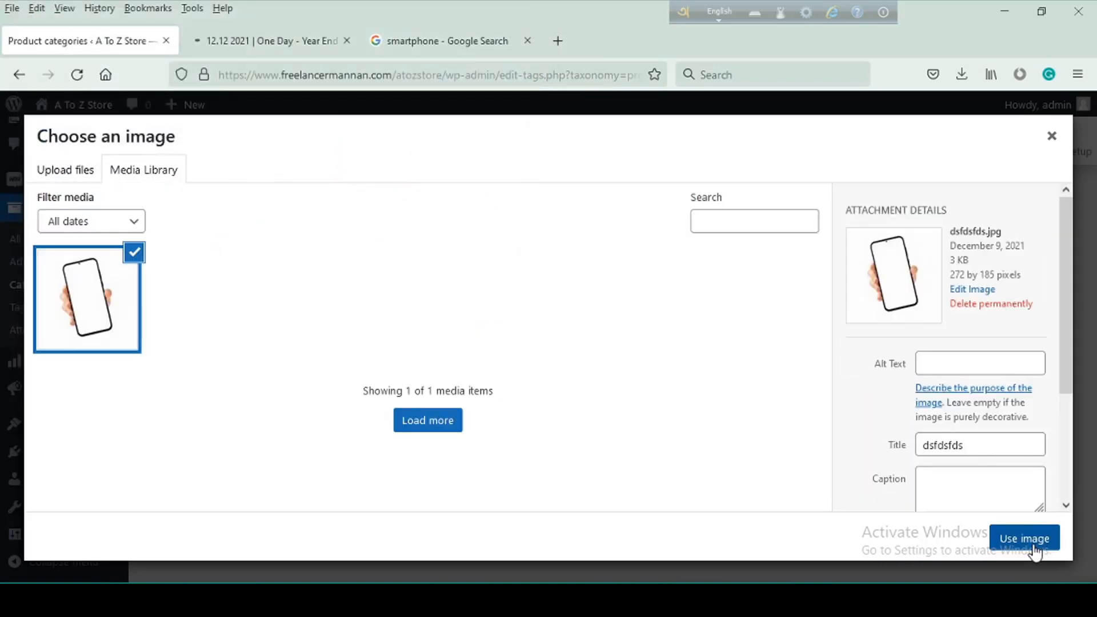
Use the uploaded dsfdsfds.jpg as the thumbnail and add the Electronics Devices category to the store
click(1025, 540)
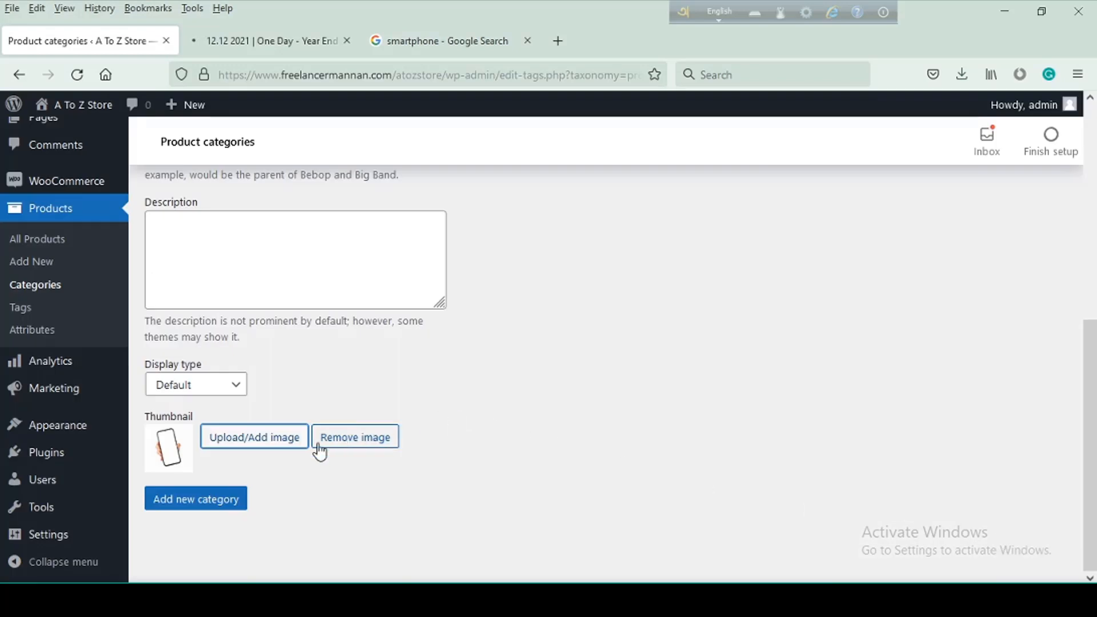
click(209, 514)
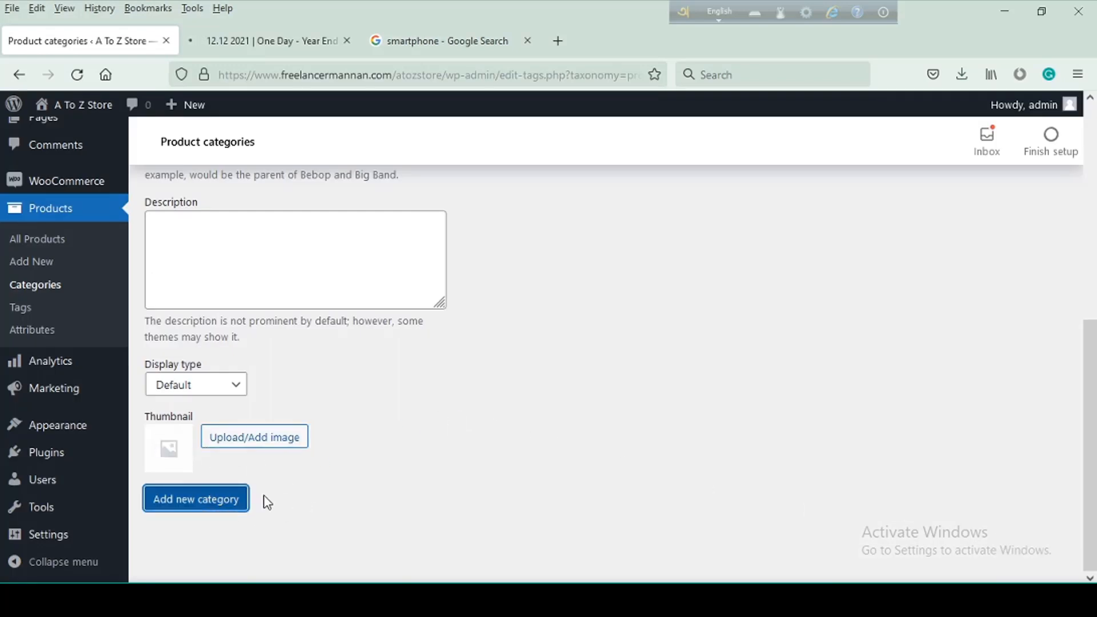
scroll(519, 433, up, 6)
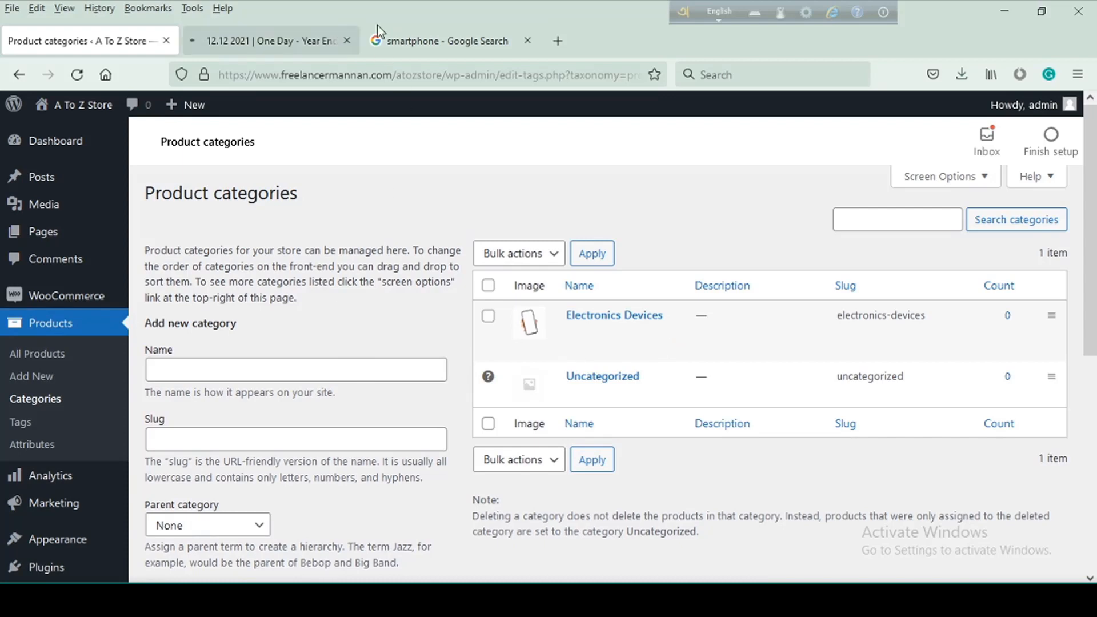
Look at the Daraz home page and its category navigation as a reference, and return to the store's product categories page
click(254, 40)
mouse_move(123, 189)
mouse_move(130, 231)
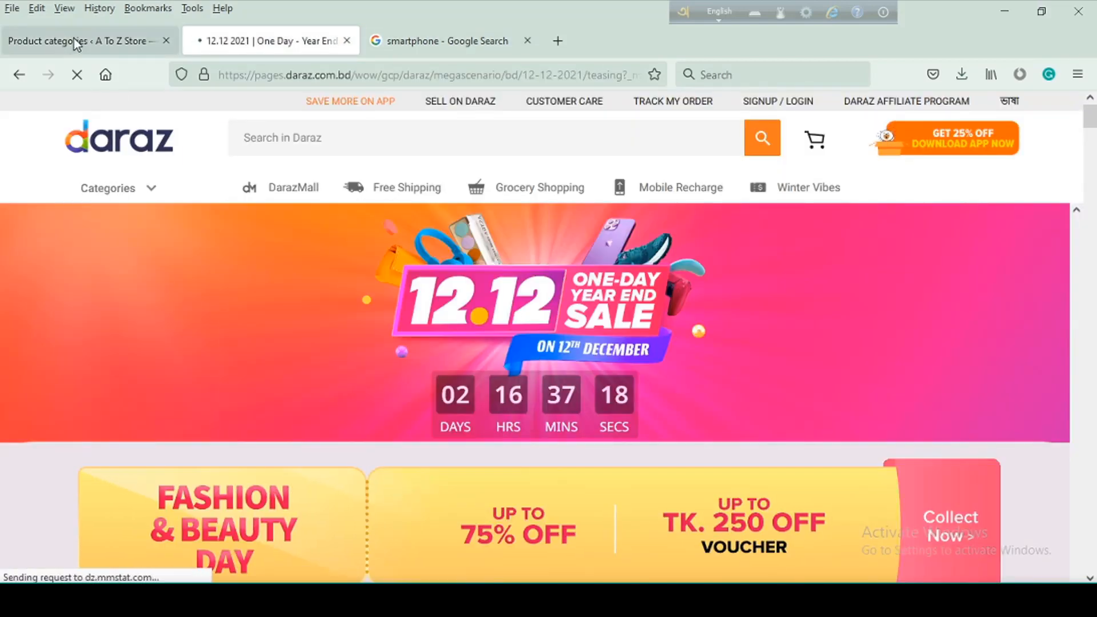
click(74, 38)
Name the new category Smartphones and check the slug of Electronics Devices in the category list
click(229, 367)
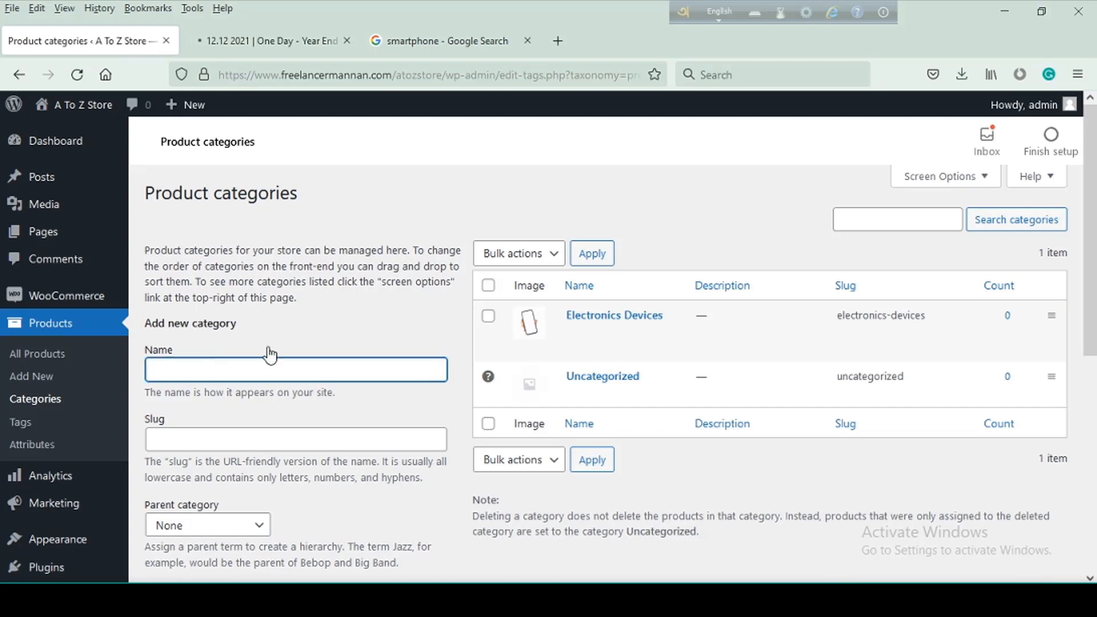
text(Smartphones)
scroll(243, 379, down, 3)
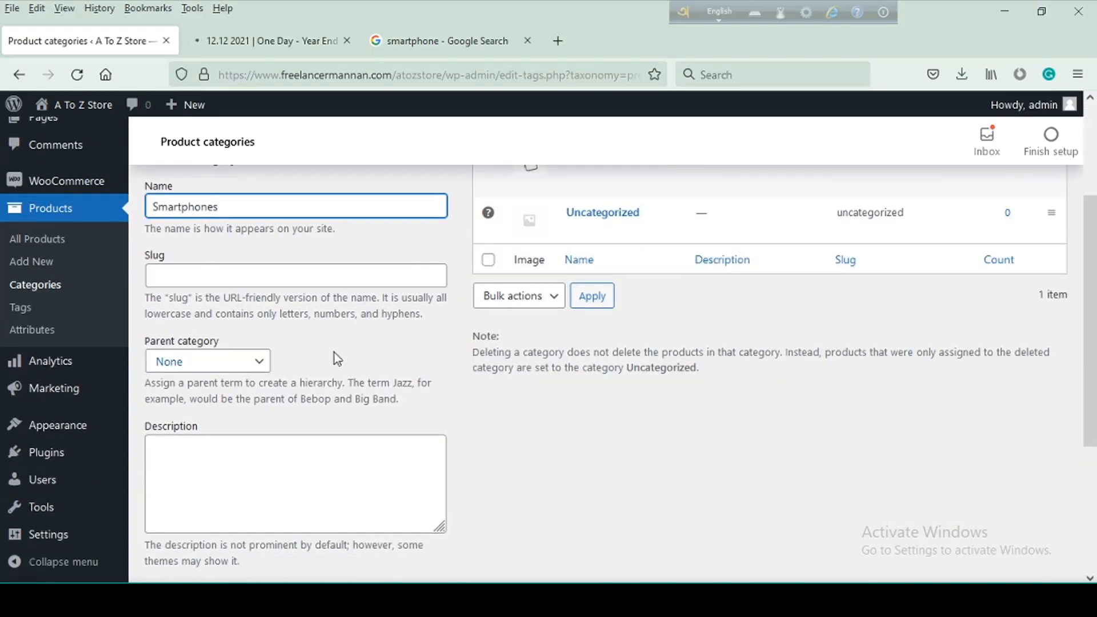
scroll(554, 408, up, 3)
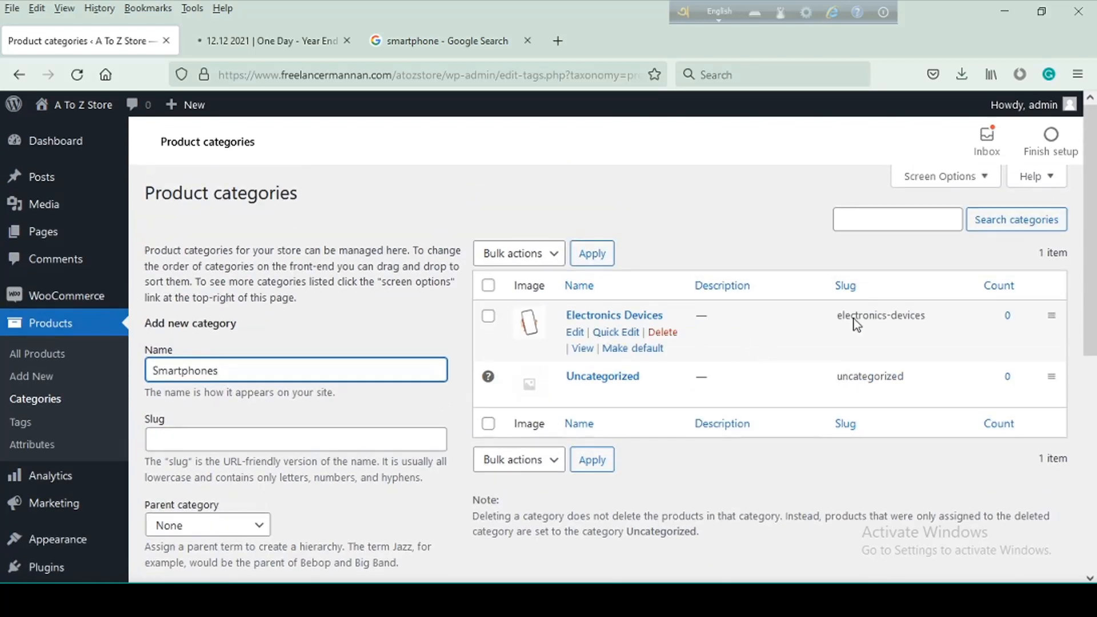
drag(931, 316, 846, 320)
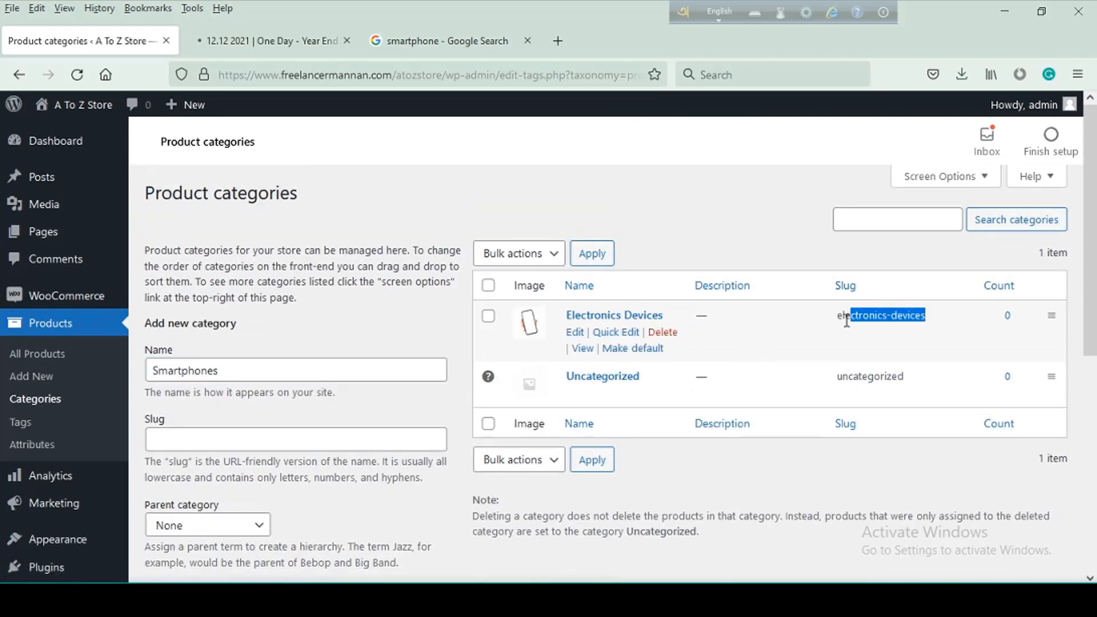
click(811, 322)
Set the Smartphones category's parent to Electronics Devices and add it without a thumbnail
scroll(301, 349, down, 1)
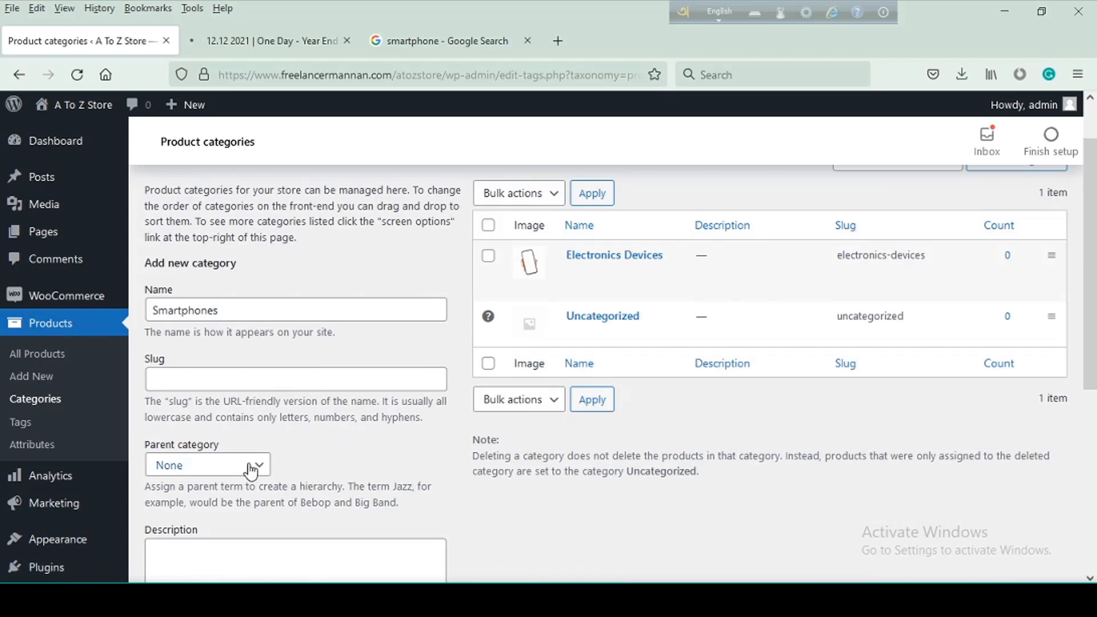
mouse_move(660, 268)
click(260, 465)
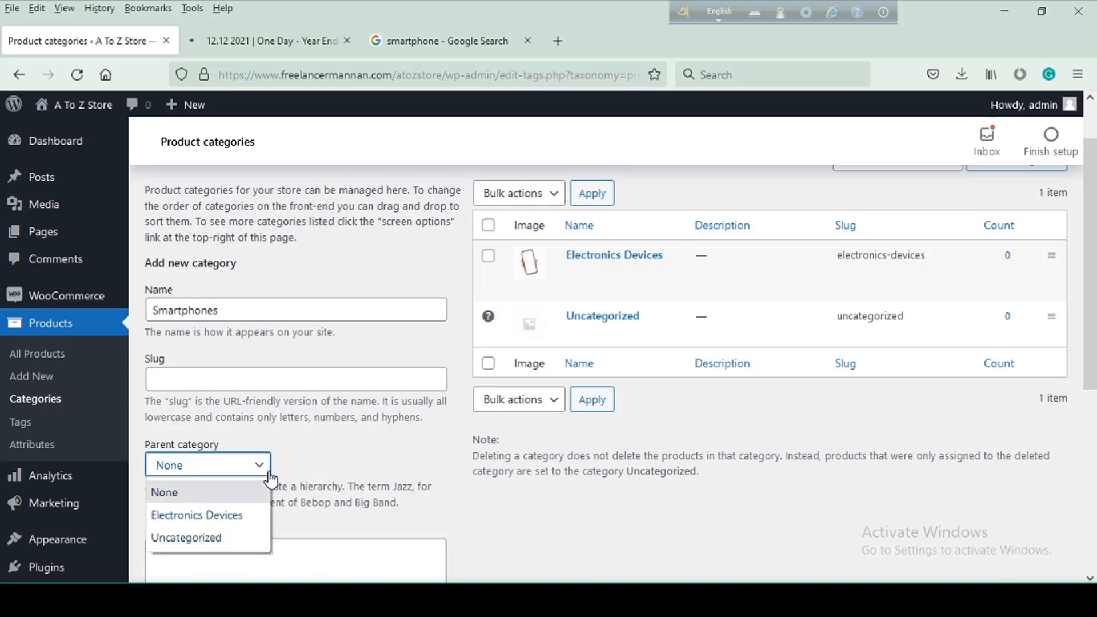
click(192, 516)
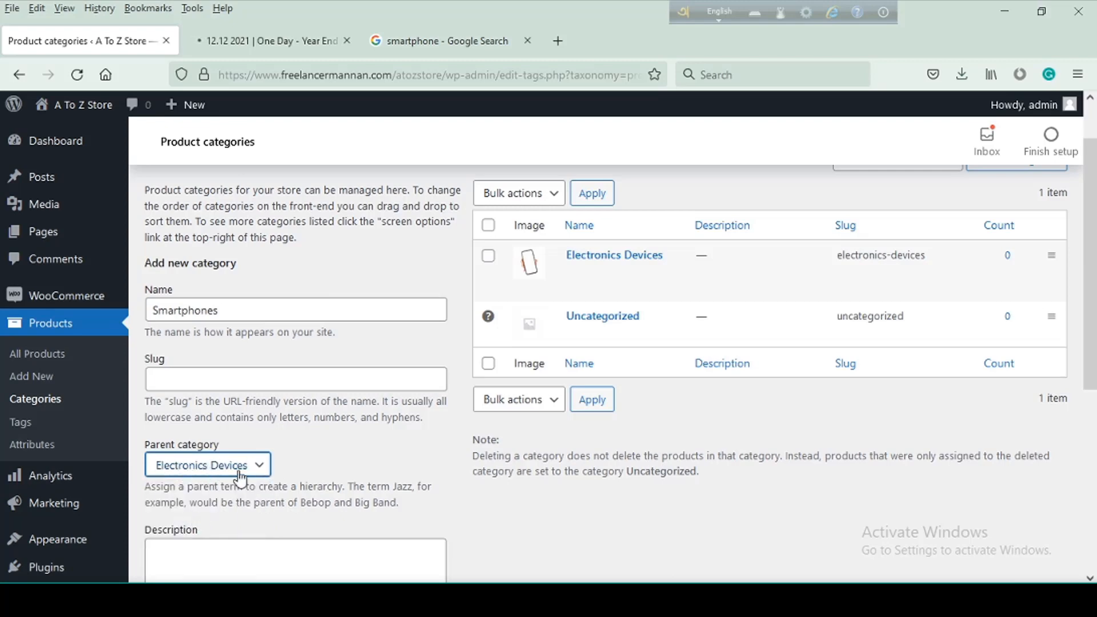
scroll(336, 461, down, 5)
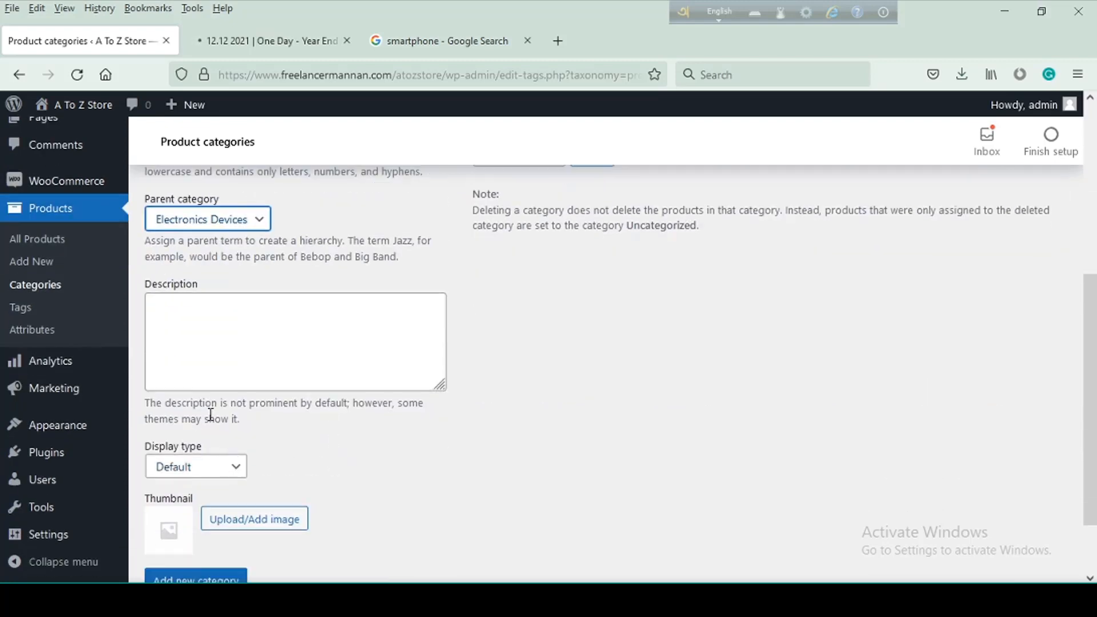
scroll(212, 423, down, 1)
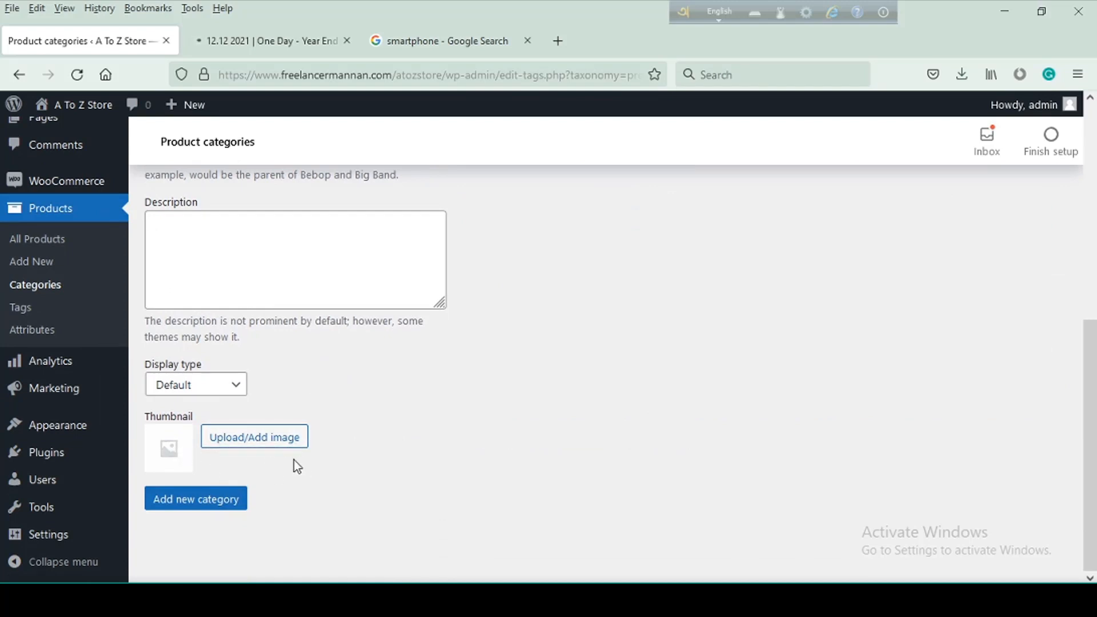
click(188, 509)
scroll(574, 421, up, 7)
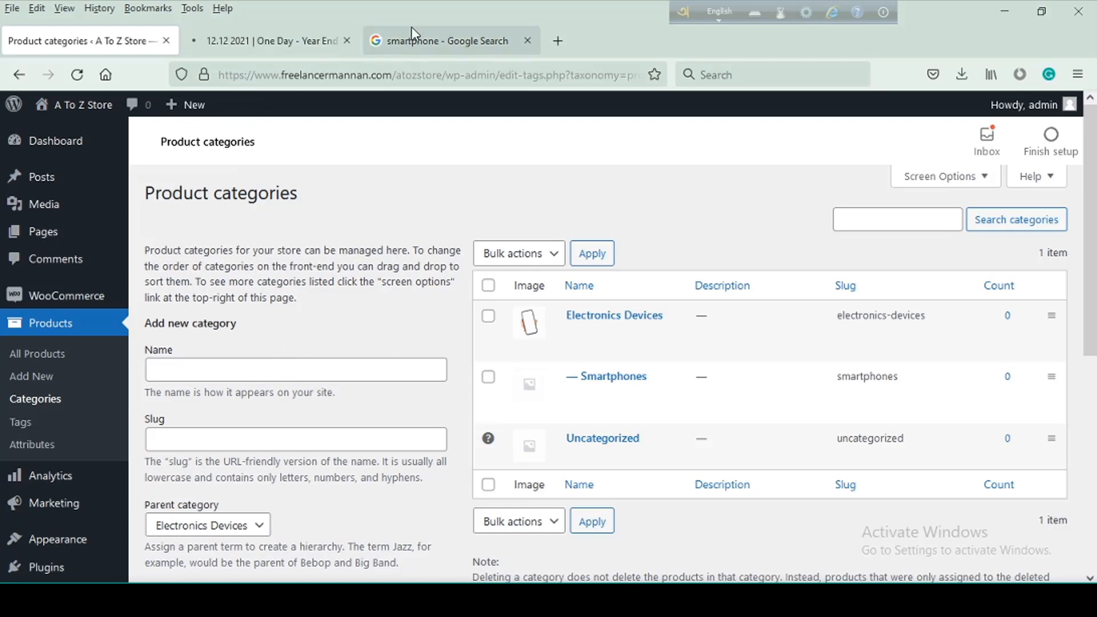
Add a top-level category named Women's Fashion with its parent category set to None
click(233, 369)
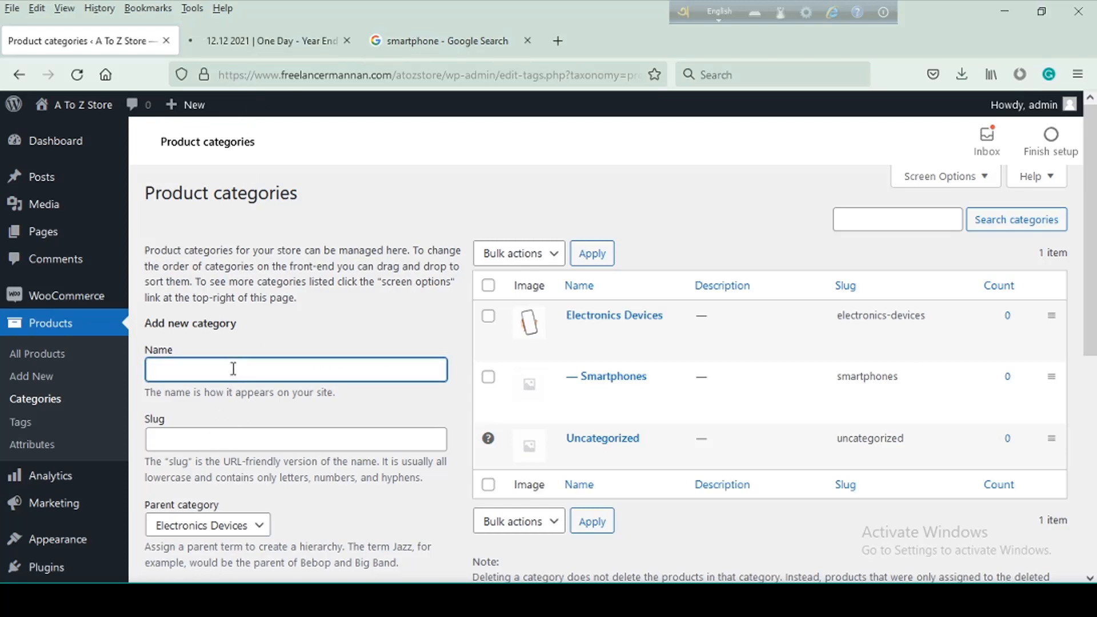
text(Wo)
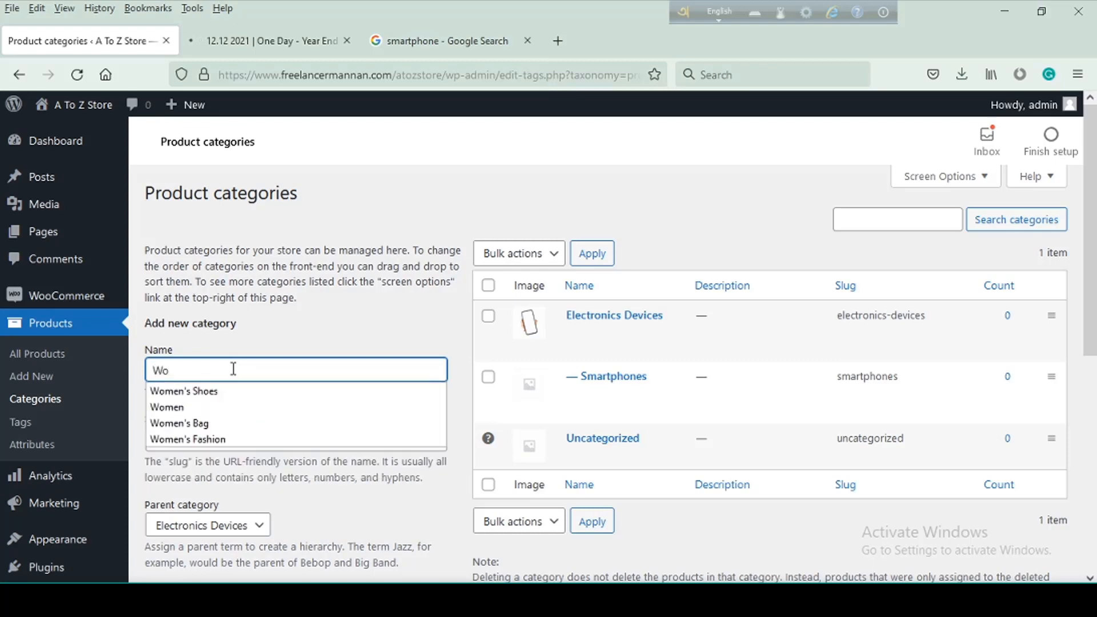
text(m)
click(252, 439)
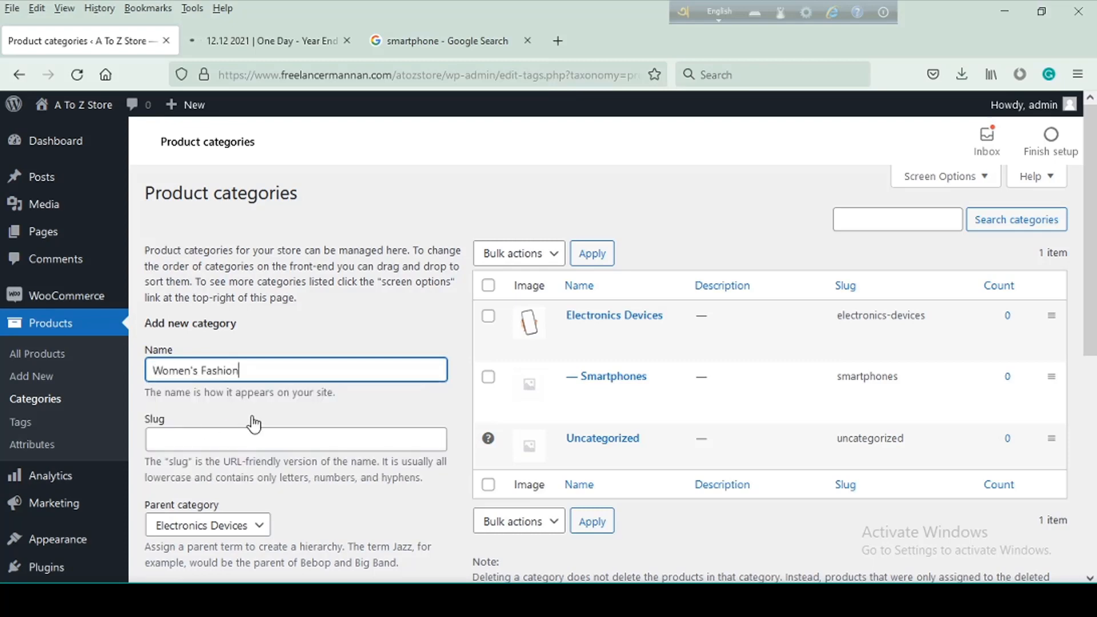
scroll(263, 434, down, 5)
scroll(295, 446, up, 3)
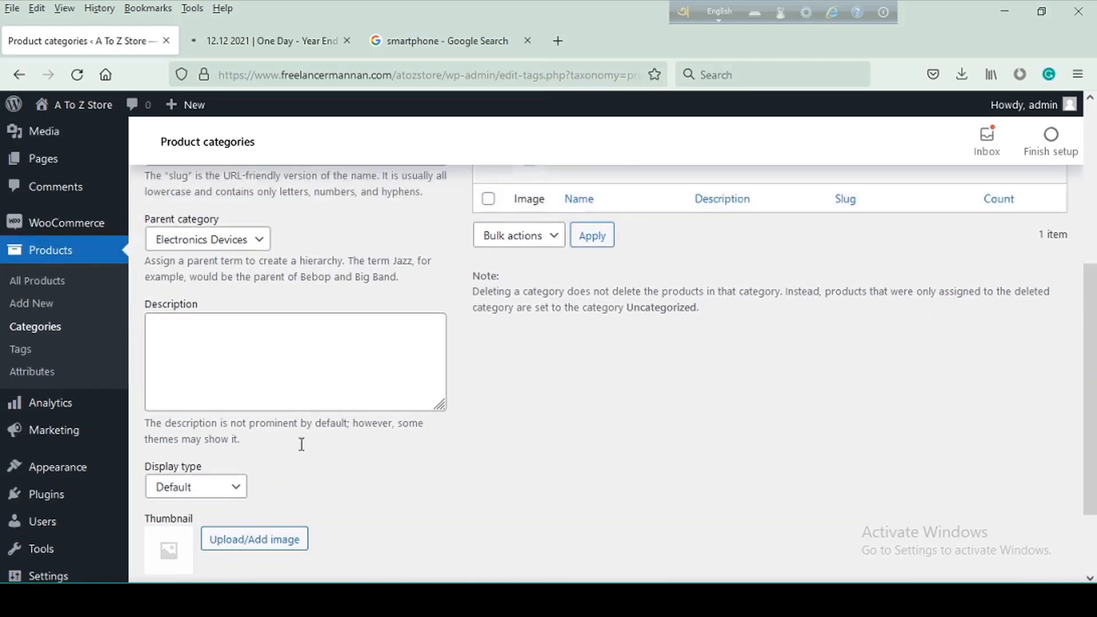
click(263, 283)
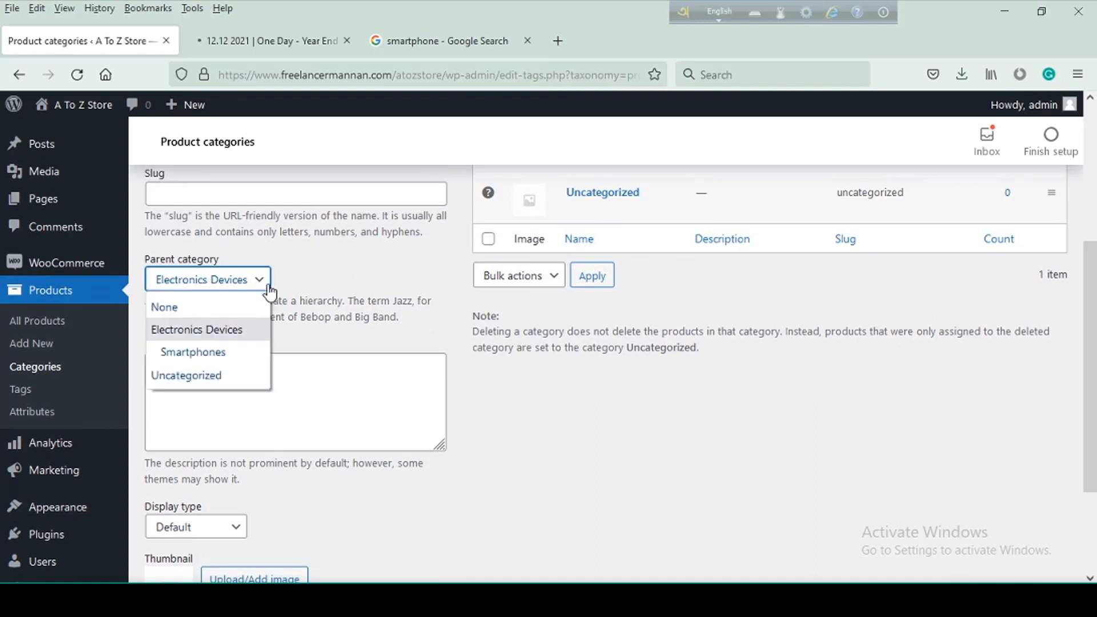
click(177, 310)
scroll(466, 394, down, 5)
click(184, 503)
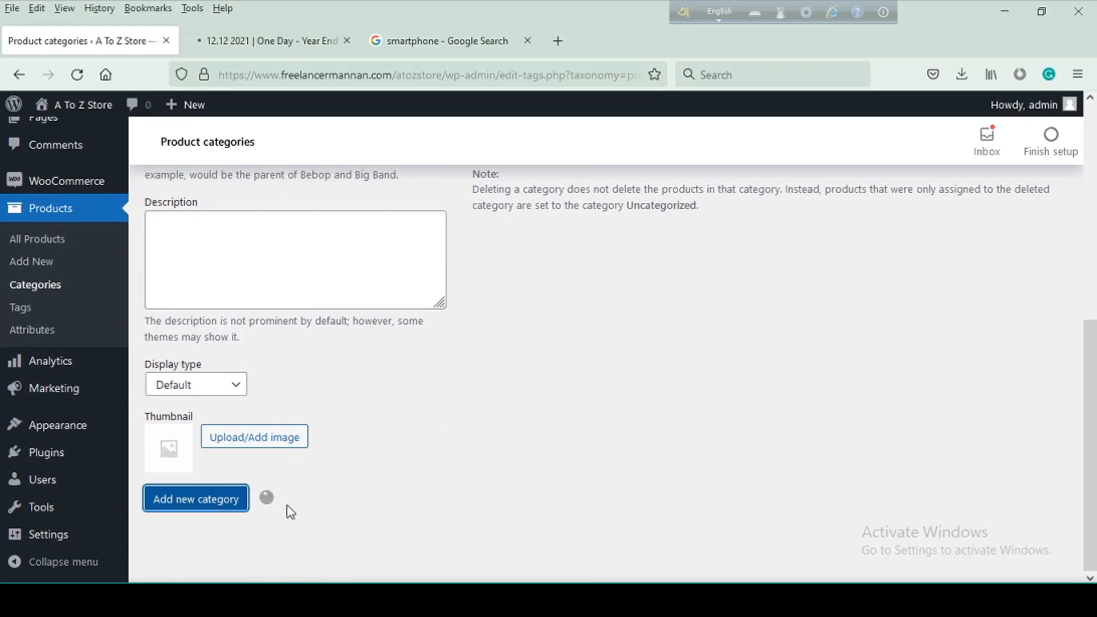
scroll(526, 527, up, 7)
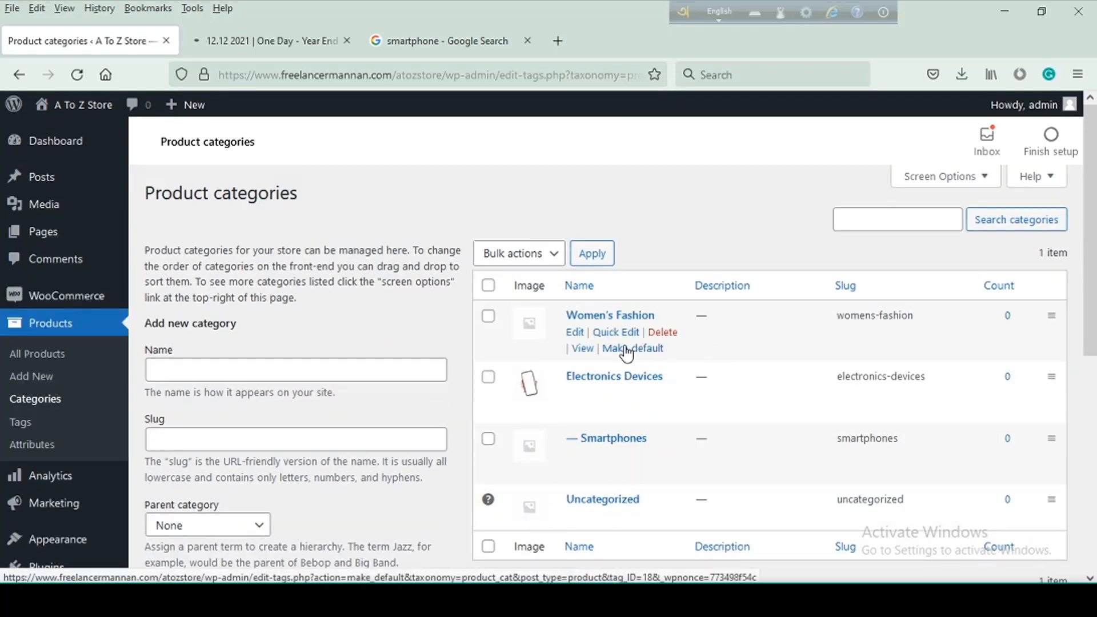
Add a Three Piece subcategory with Women's Fashion as its parent category
click(255, 369)
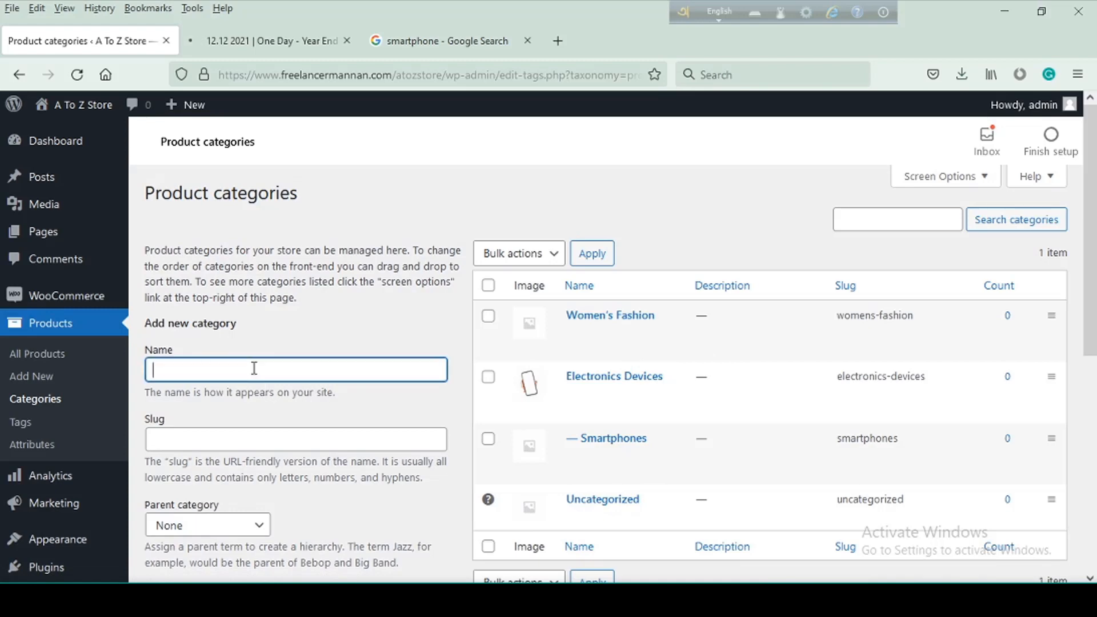
text(Thr)
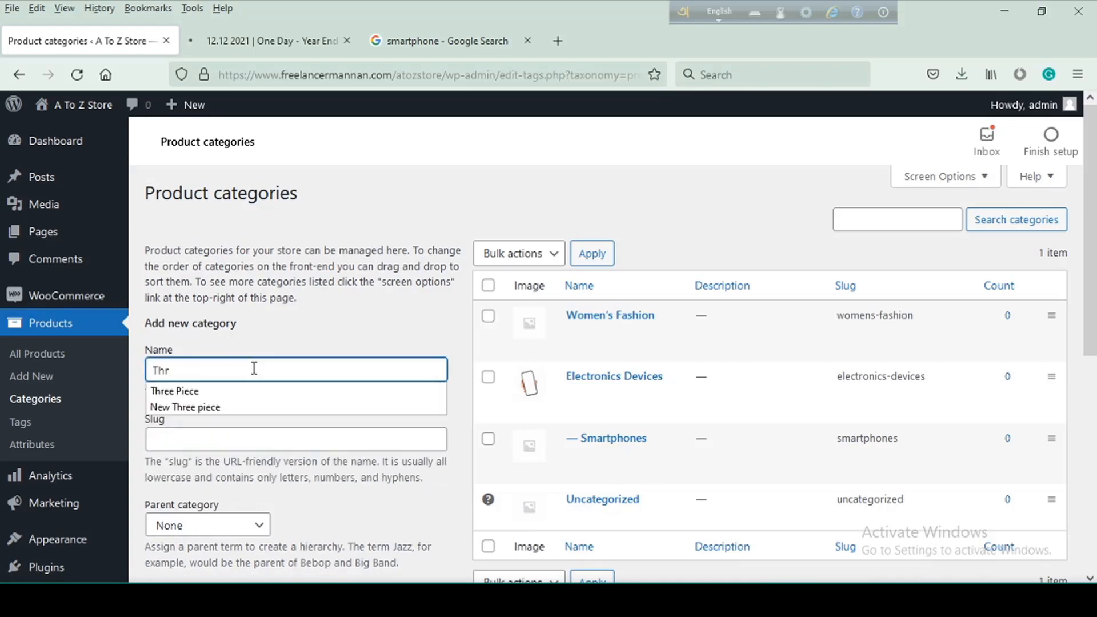
click(197, 392)
scroll(326, 395, down, 3)
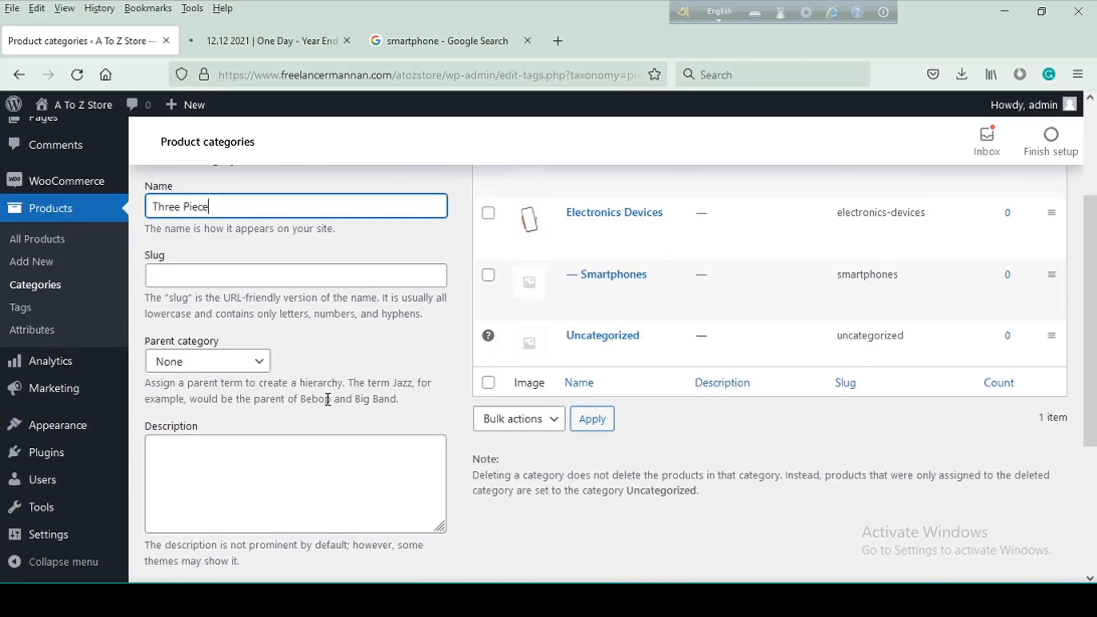
click(197, 361)
click(217, 412)
scroll(372, 445, down, 3)
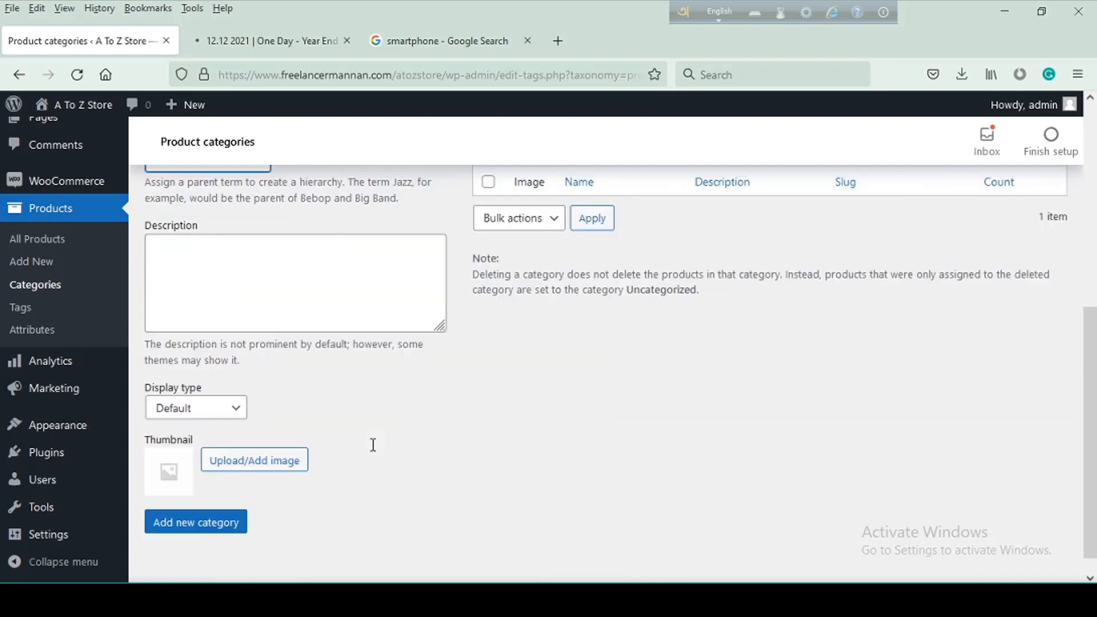
click(196, 500)
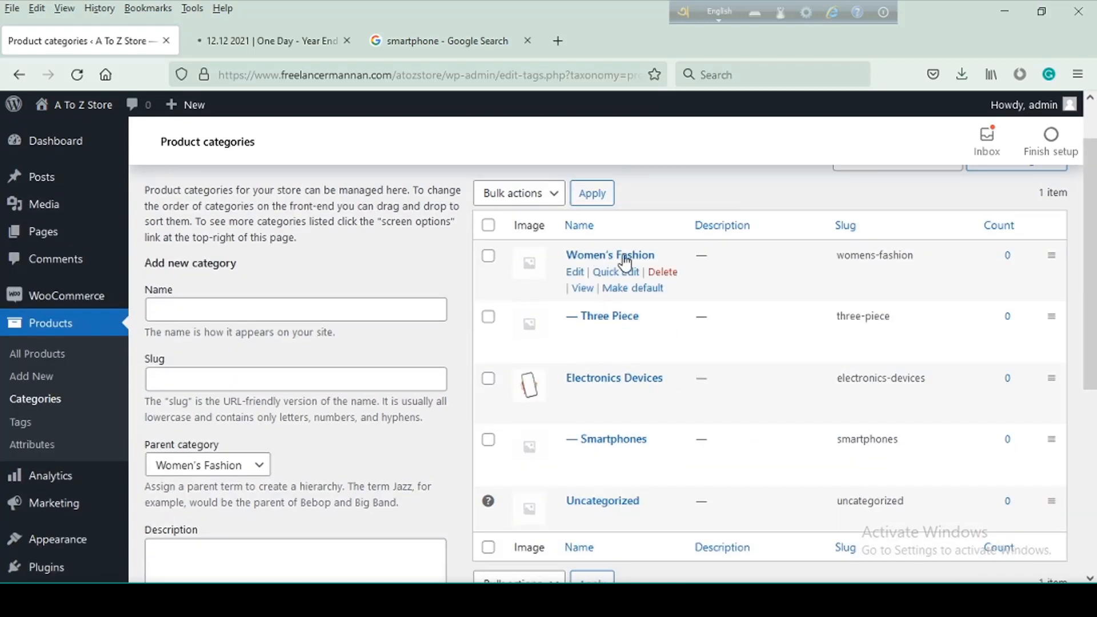
Add a top-level category named Men's Fashion with its parent category set to None
click(303, 310)
text(M)
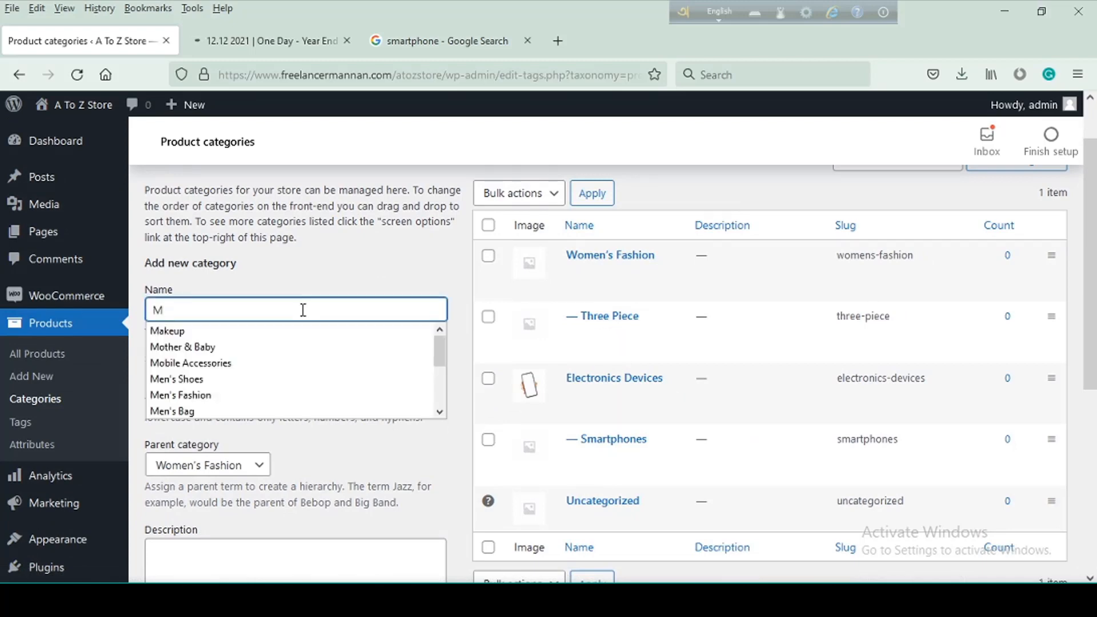
click(229, 394)
scroll(246, 469, down, 2)
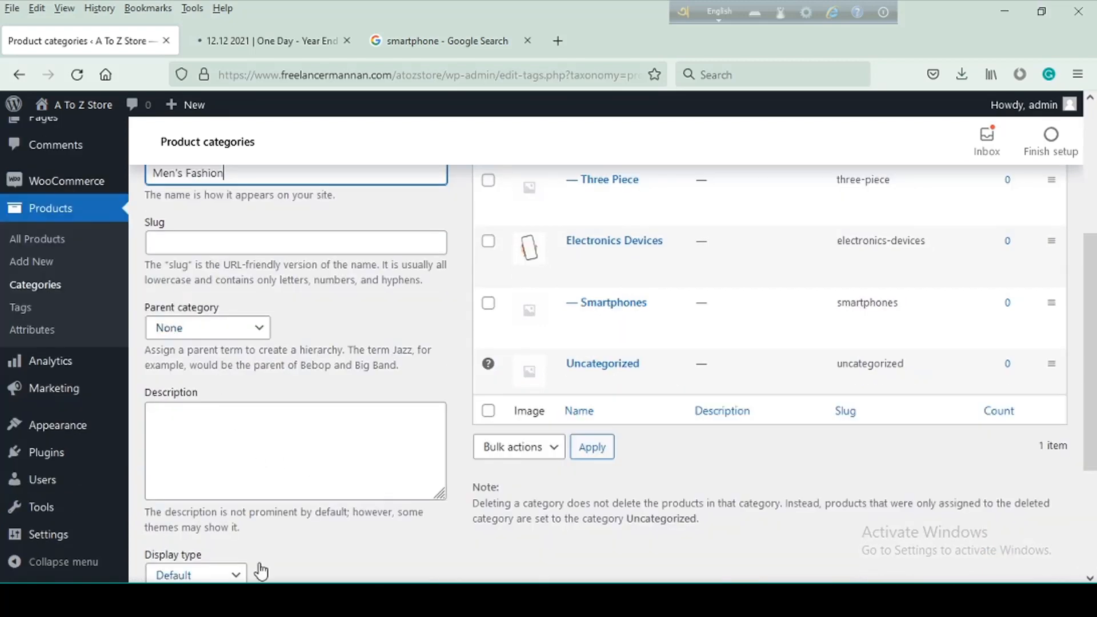
scroll(251, 549, down, 3)
click(191, 498)
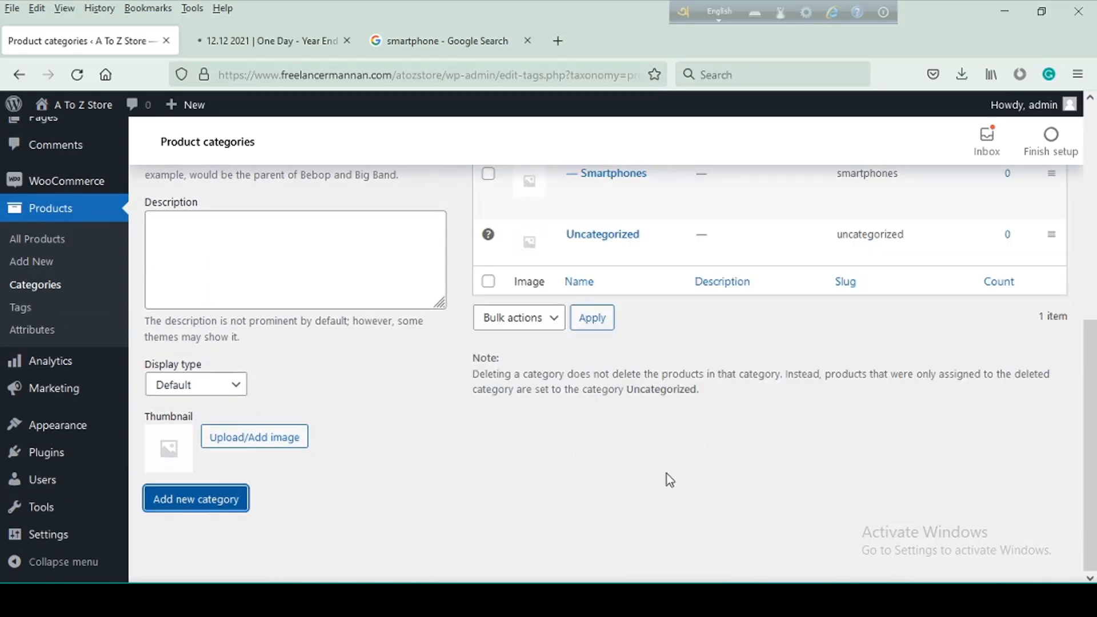
scroll(628, 395, up, 5)
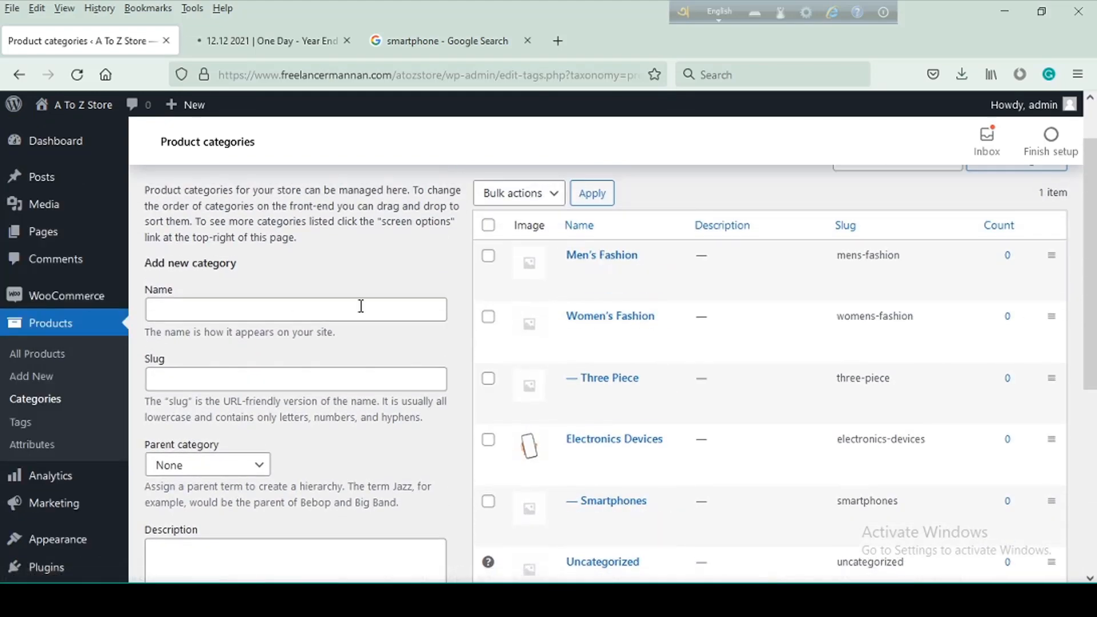
Add a Tshirt subcategory with Men's Fashion as its parent category, leaving the slug, description and thumbnail empty
scroll(191, 412, down, 3)
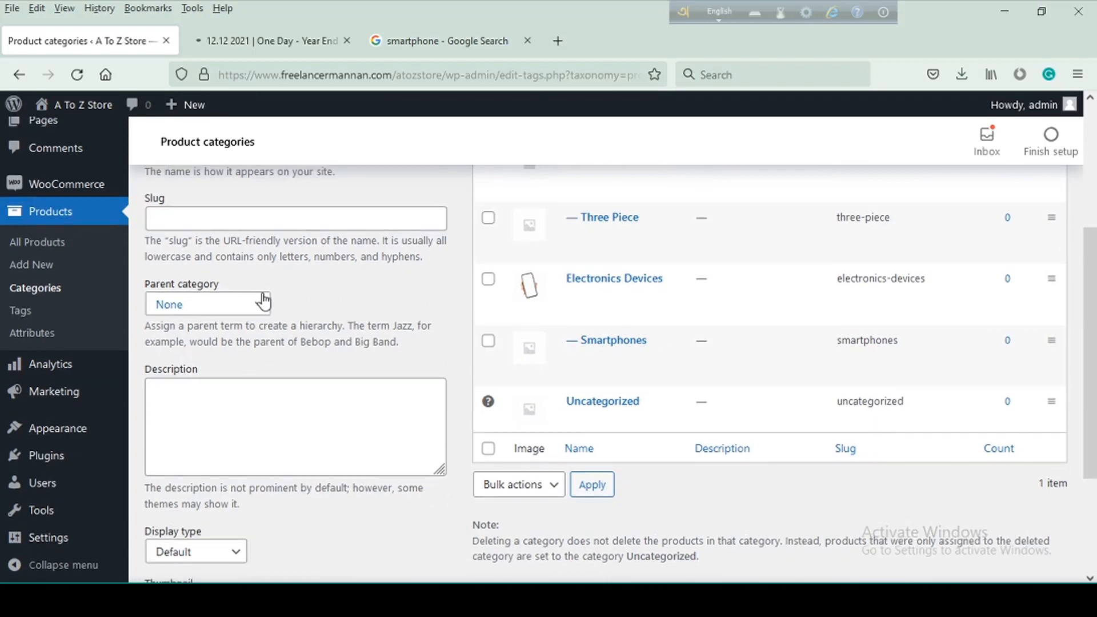
scroll(257, 309, up, 4)
click(227, 369)
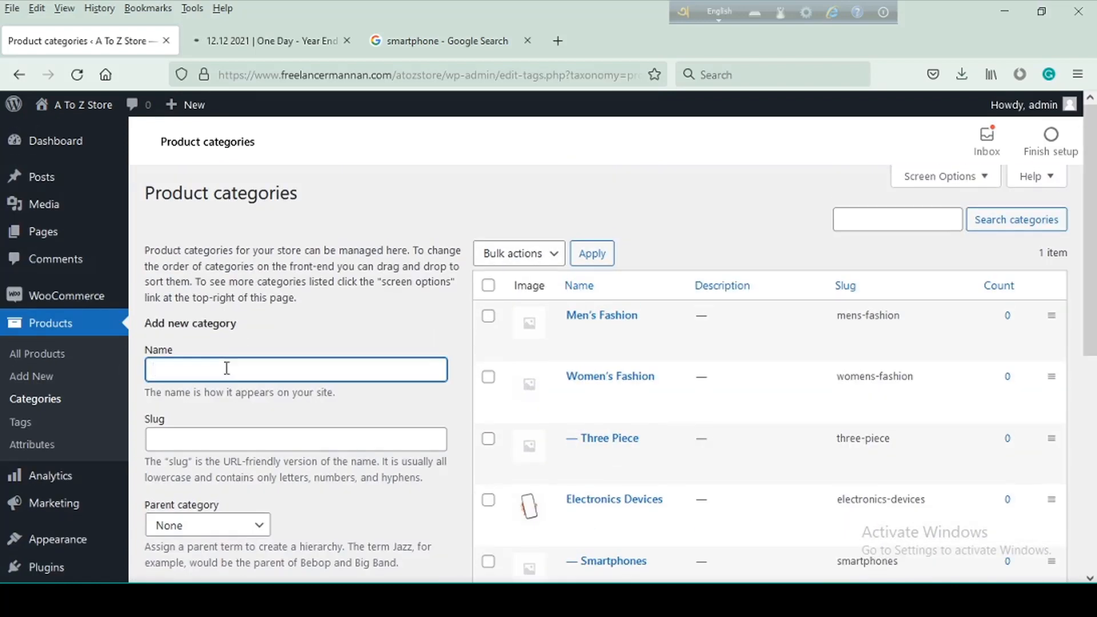
text(Tshirt)
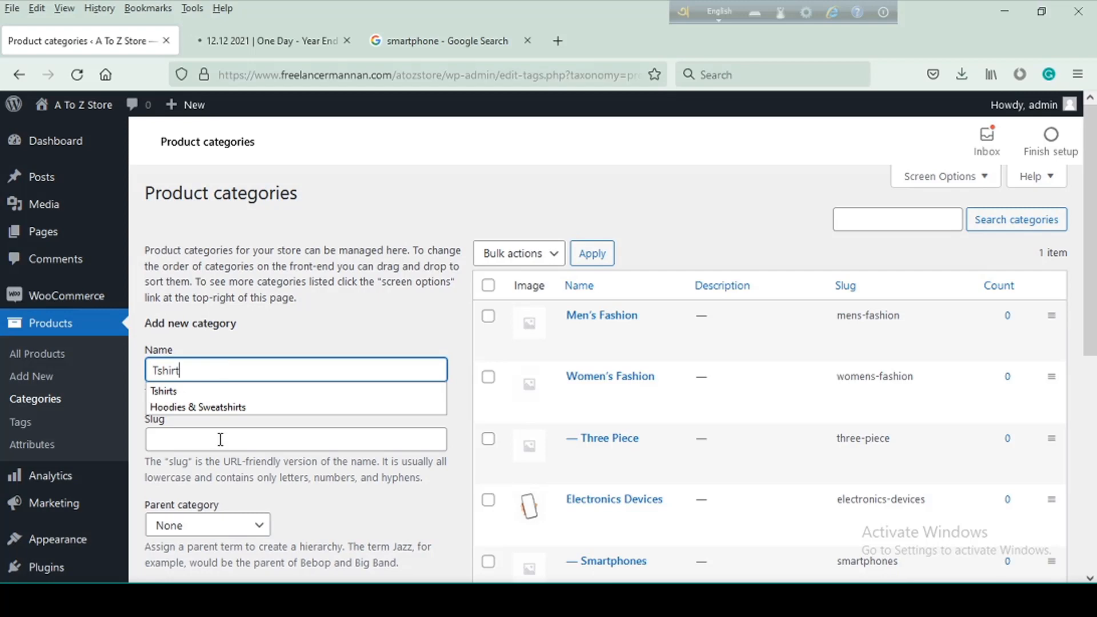
scroll(221, 440, down, 3)
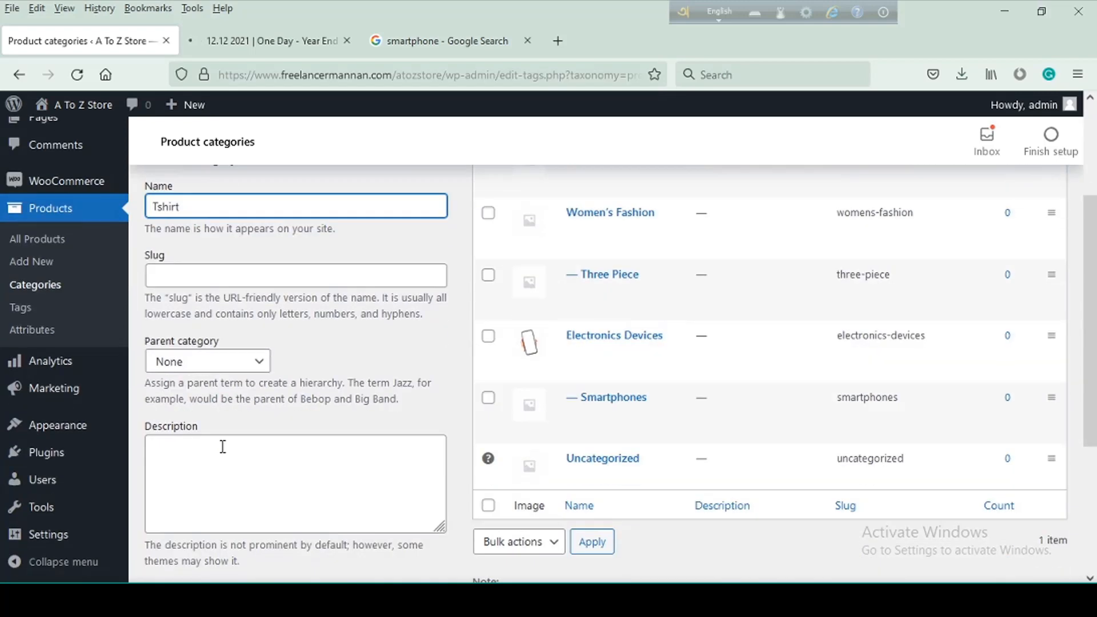
click(260, 362)
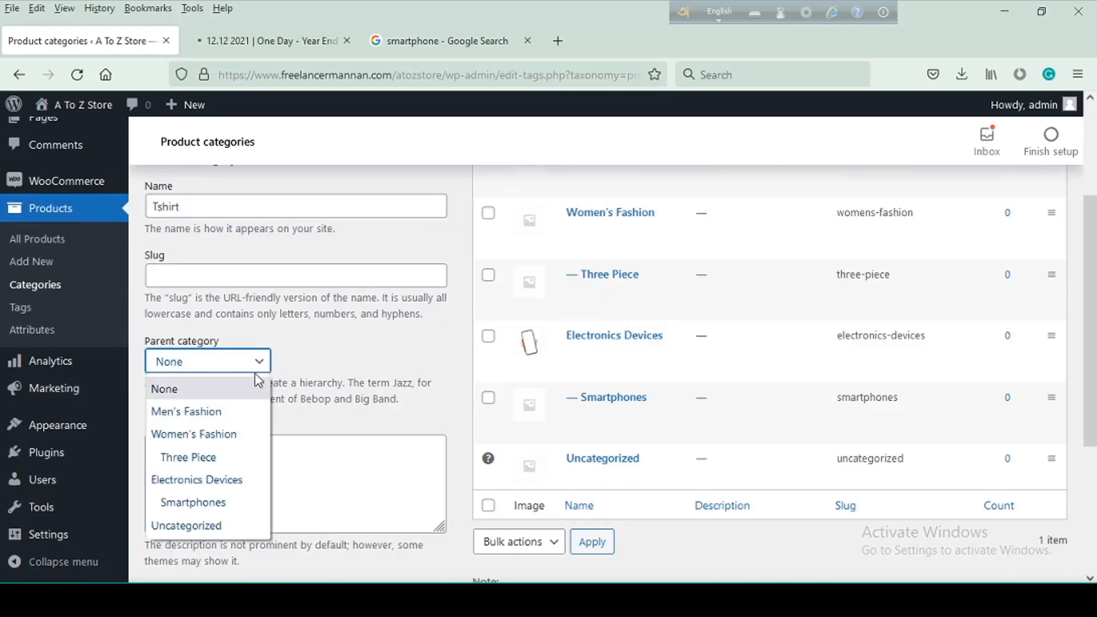
click(186, 413)
scroll(421, 463, down, 4)
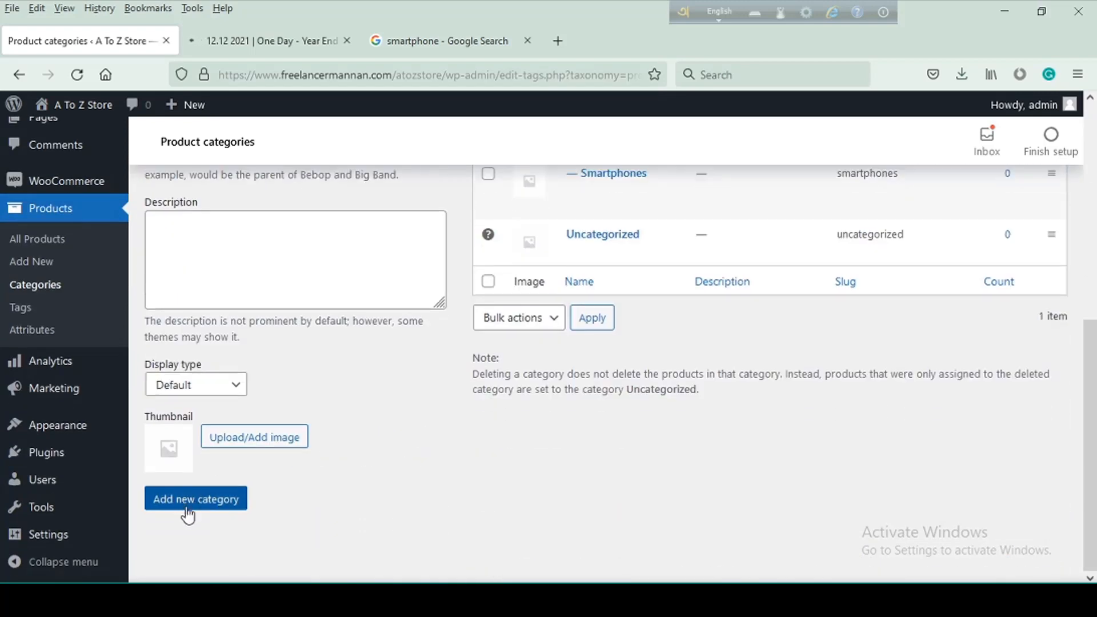
click(188, 500)
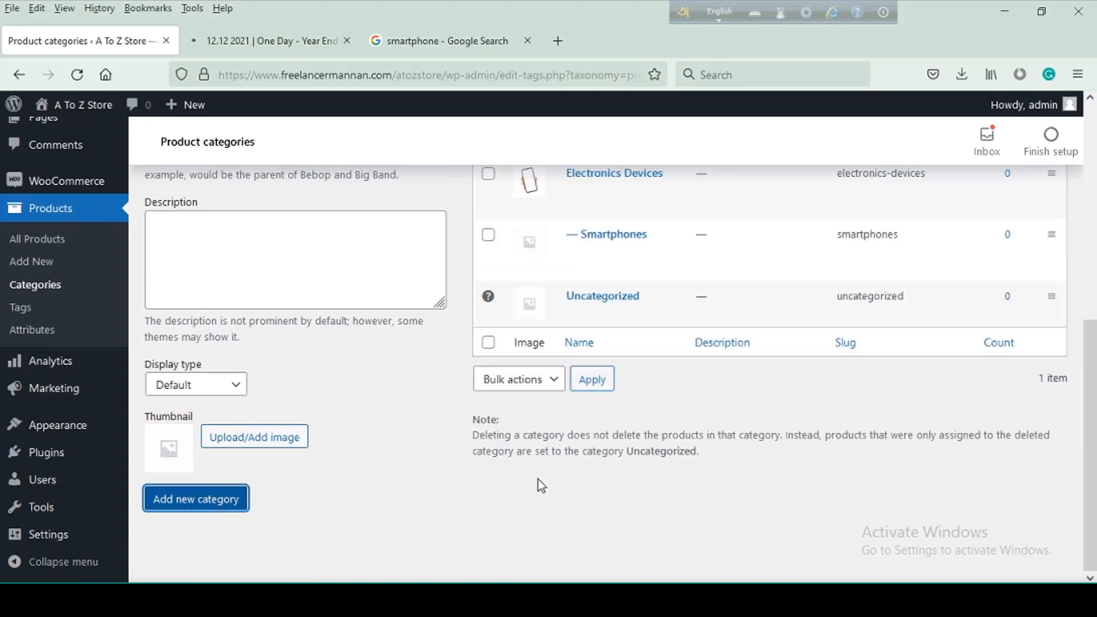
scroll(548, 446, up, 8)
scroll(557, 418, down, 2)
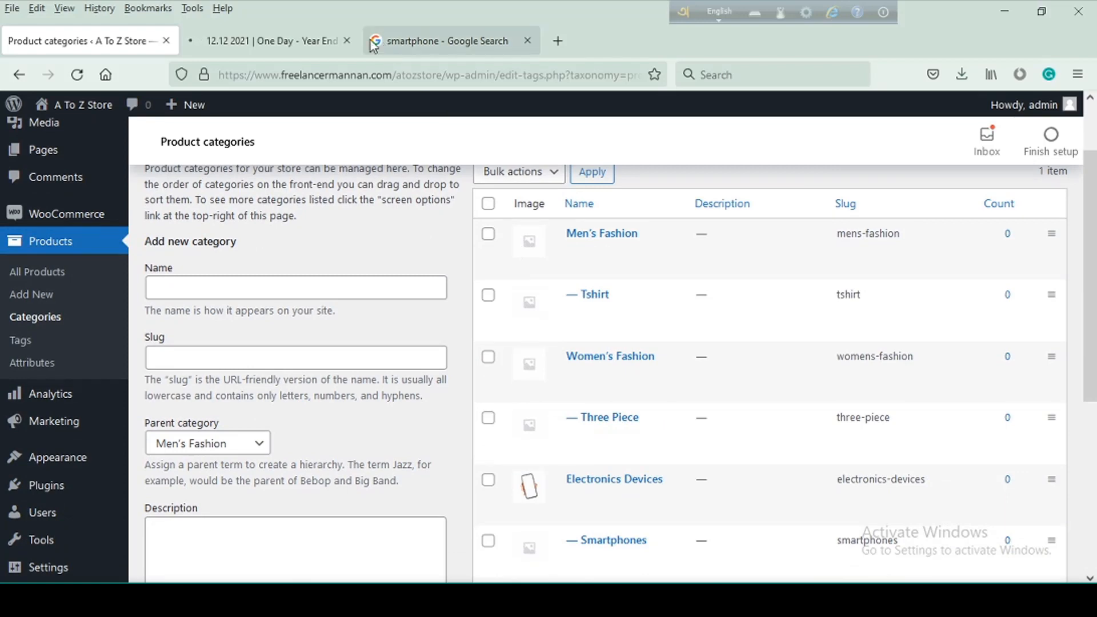
Open the Smartphones category under Electronic Devices on the Daraz site and look through its product listing
click(217, 44)
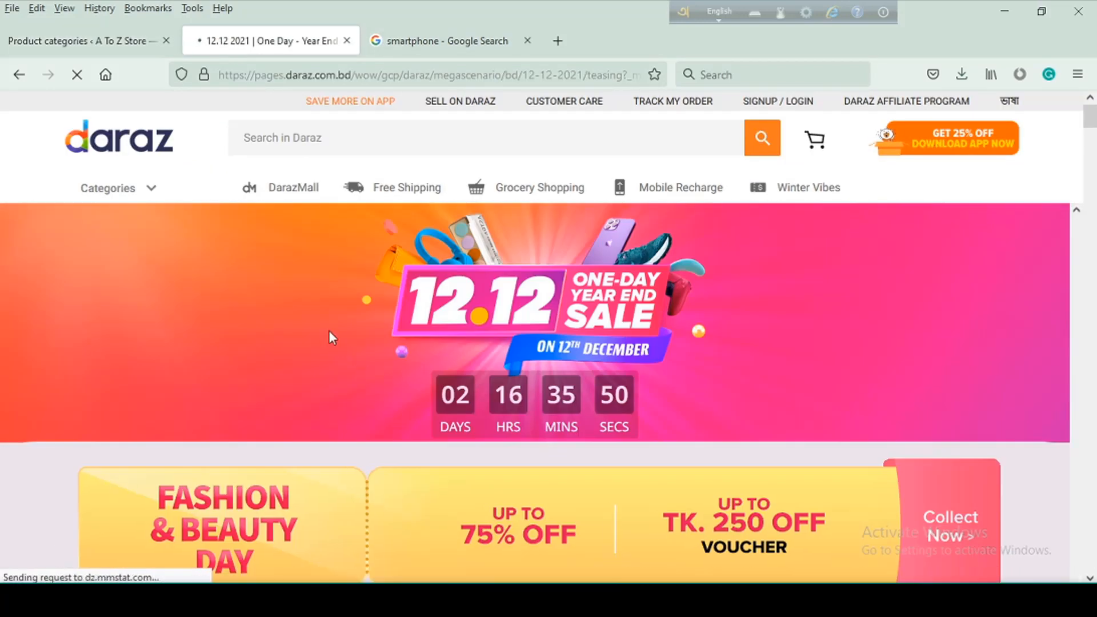
mouse_move(123, 184)
mouse_move(120, 225)
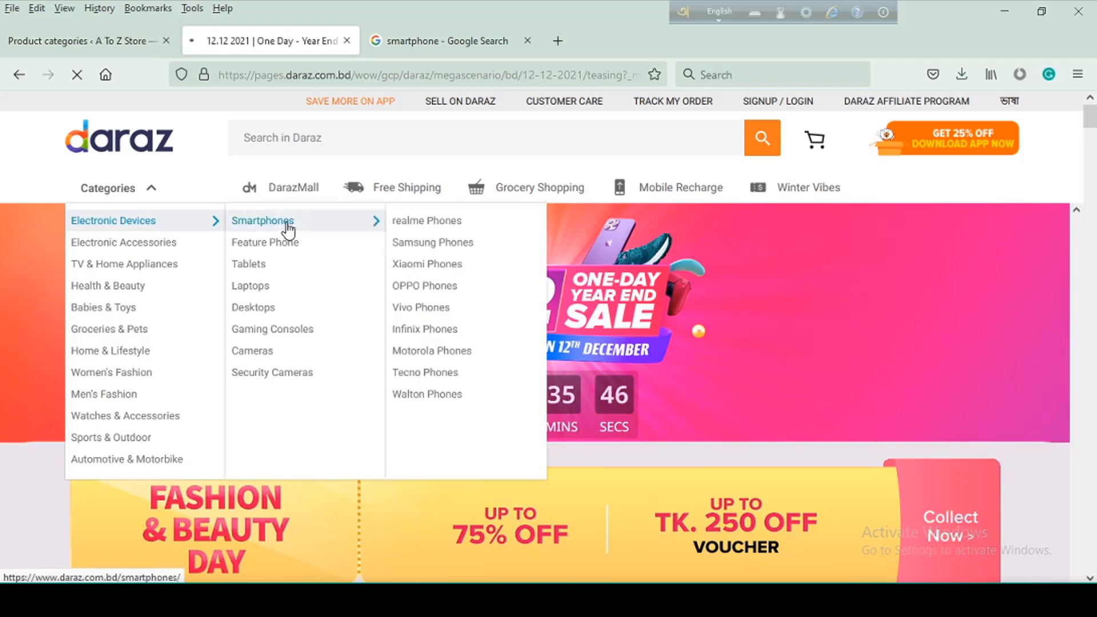
click(288, 229)
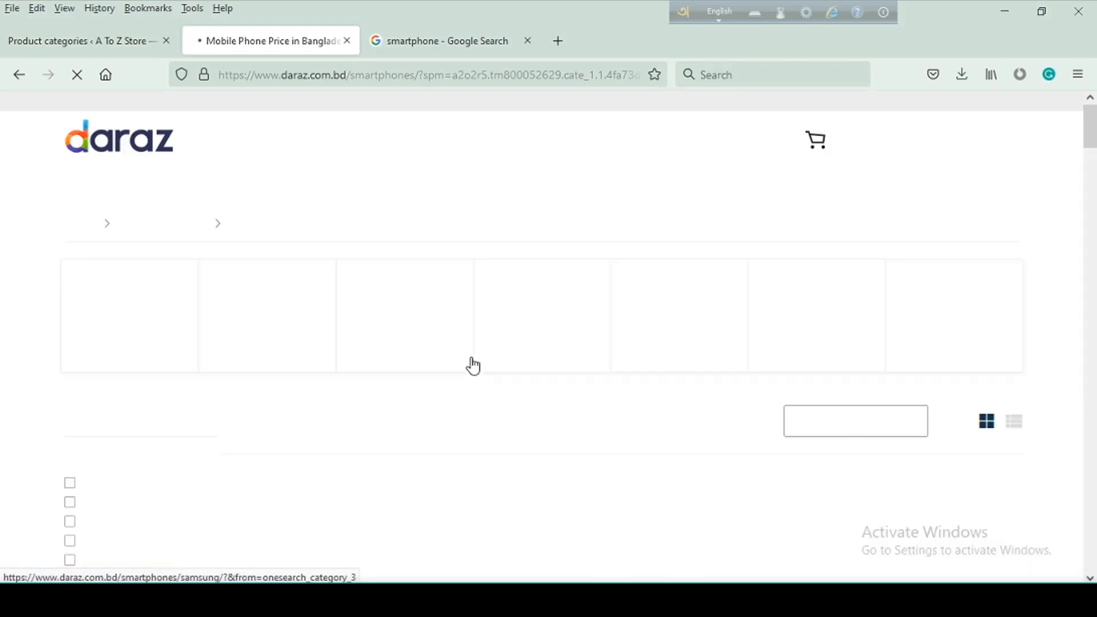
scroll(471, 361, down, 4)
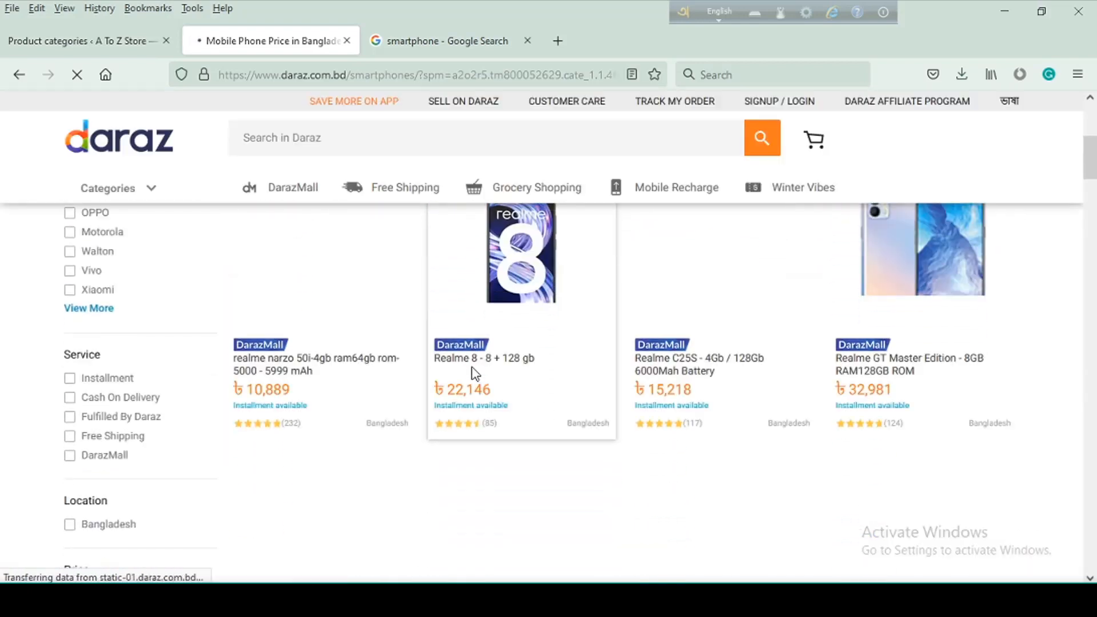
scroll(471, 373, up, 3)
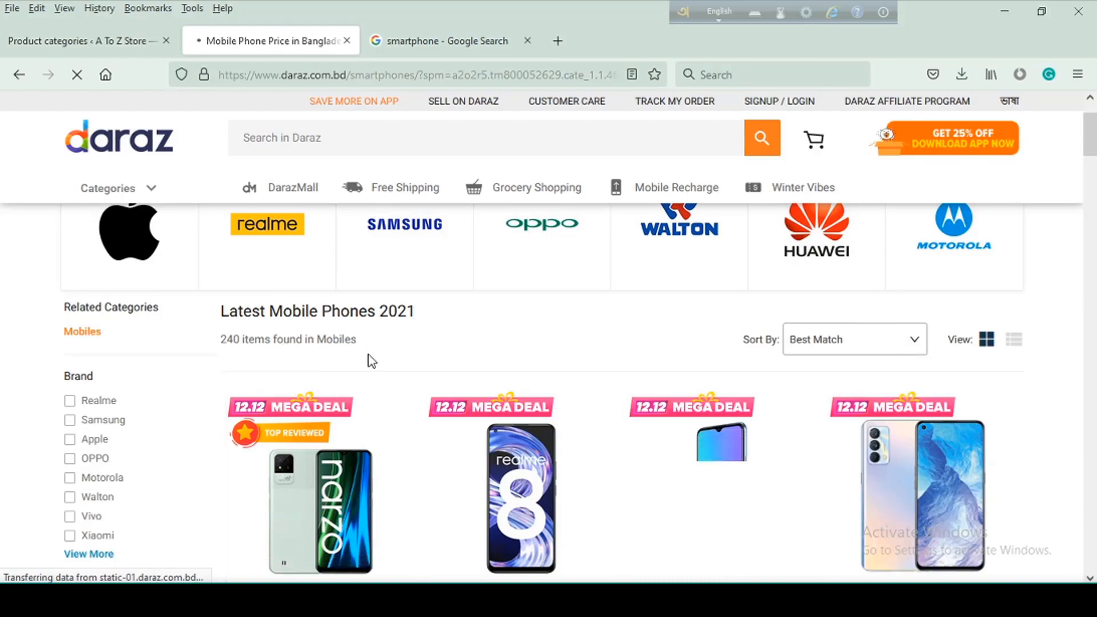
scroll(403, 370, down, 3)
scroll(404, 370, down, 20)
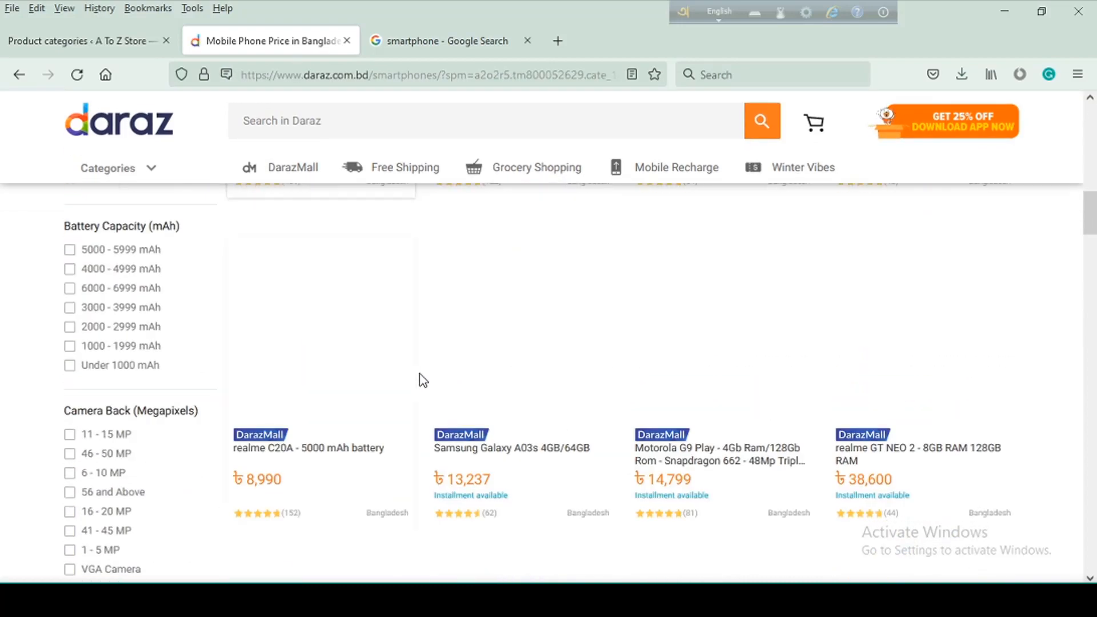
scroll(425, 381, up, 20)
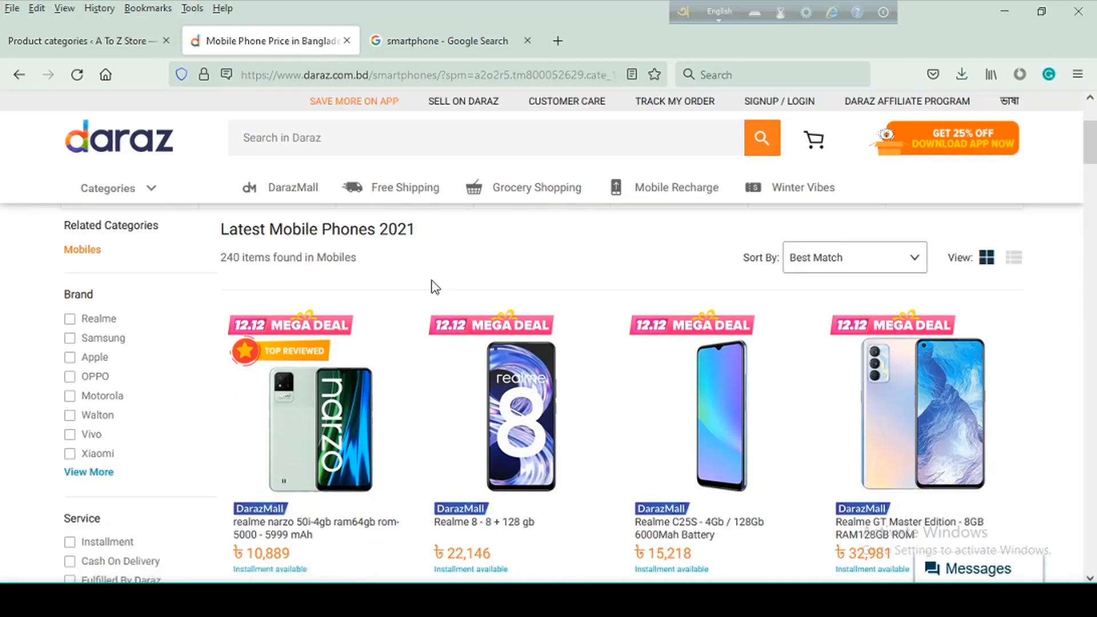
Switch to the WooCommerce course outline in Word and select the Lecture-07 title text "Add Simple Product"
click(322, 600)
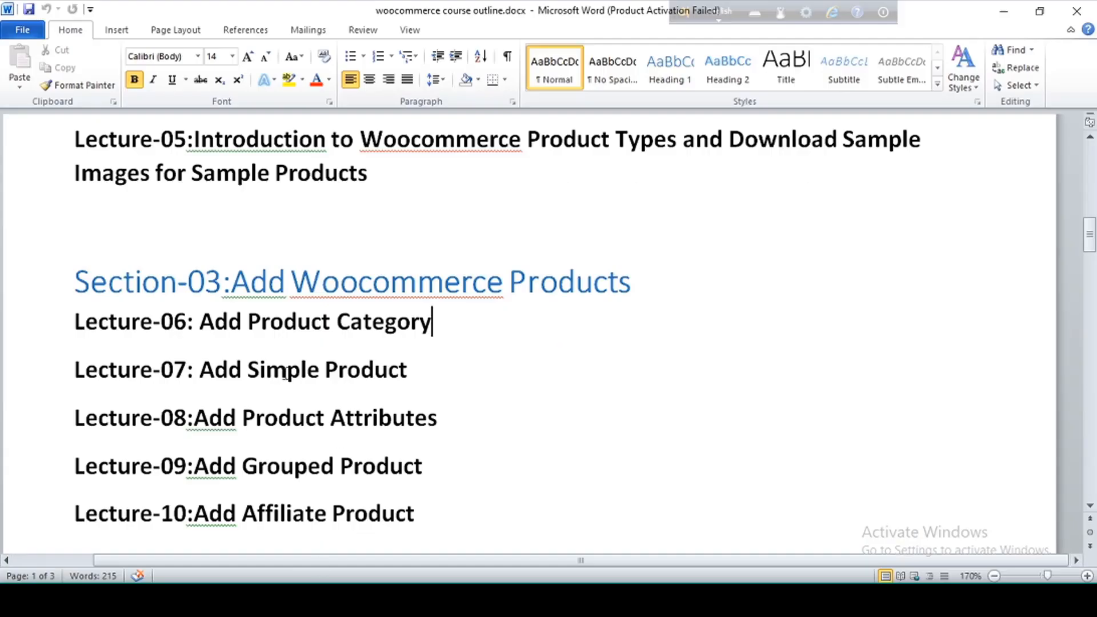
drag(428, 372, 205, 371)
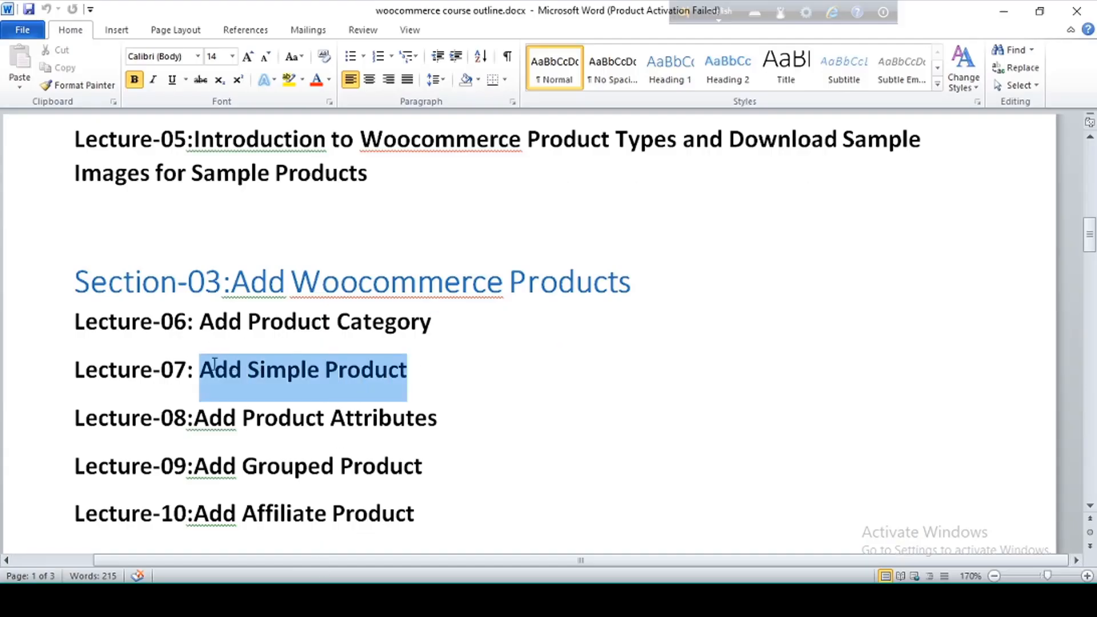